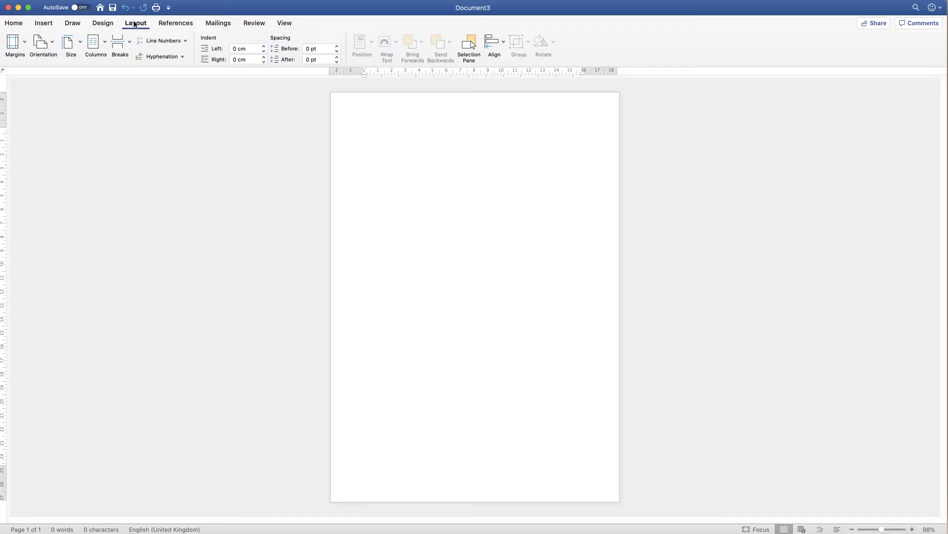
# Check the available paper sizes and set the A4 page to landscape orientation
pyautogui.click(81, 44)
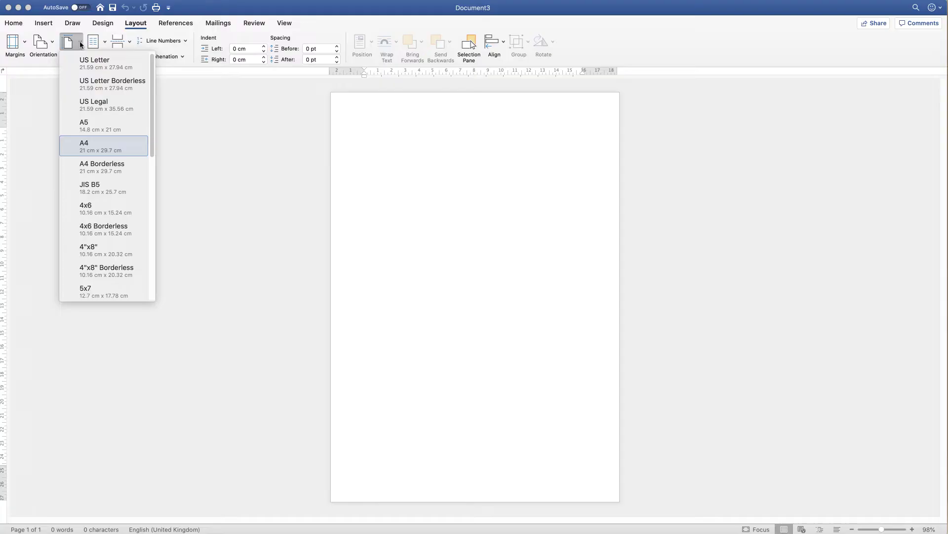
pyautogui.moveTo(151, 94); pyautogui.dragTo(152, 73)
pyautogui.click(175, 114)
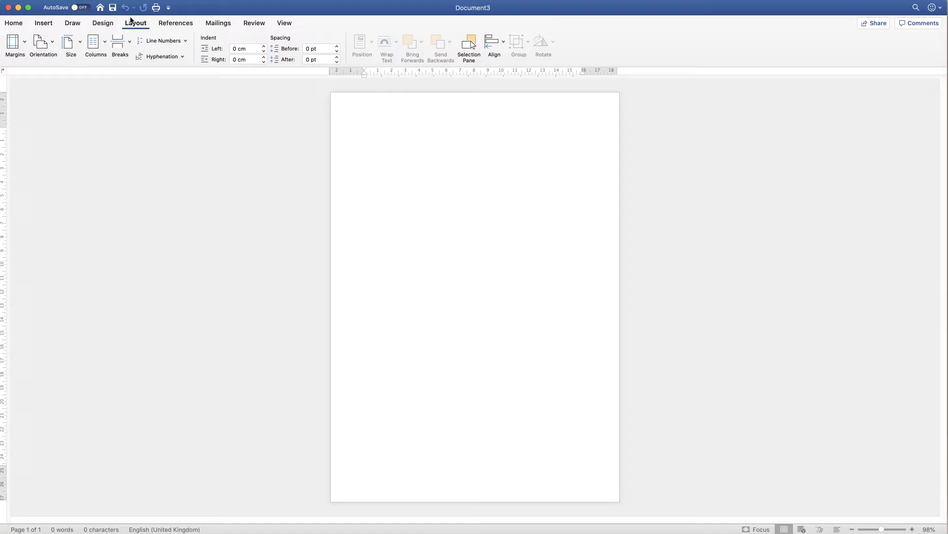
pyautogui.click(53, 44)
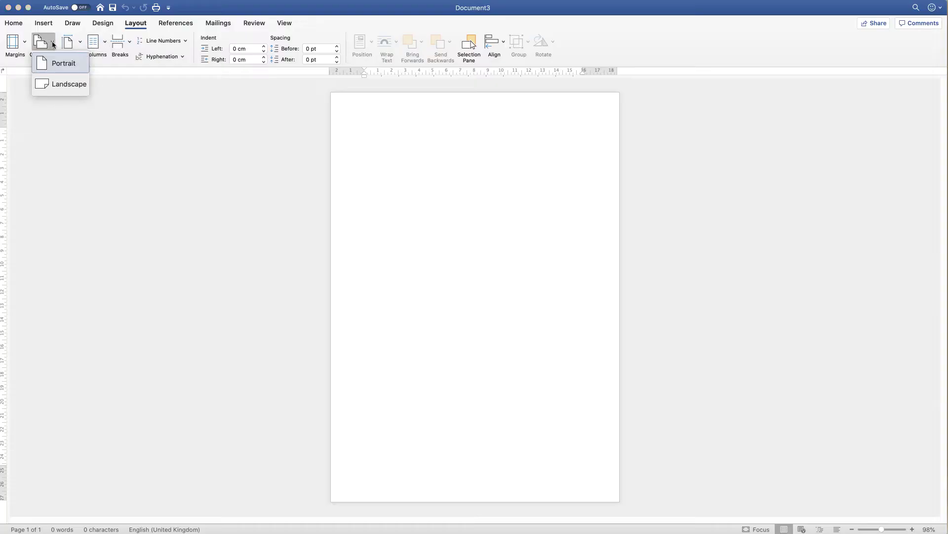
pyautogui.click(67, 85)
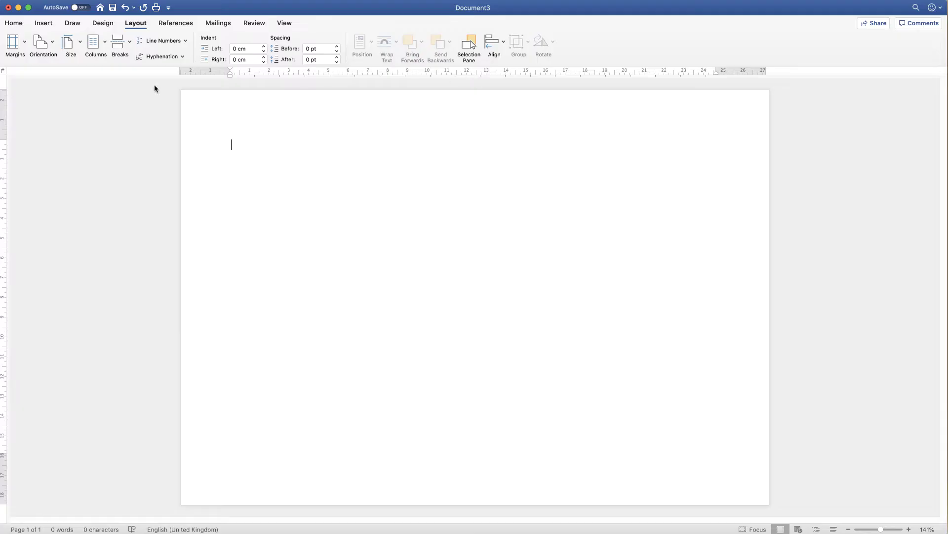
# Draw a straight vertical line about 20.57 cm long down the page, slightly left of its centre
pyautogui.click(43, 25)
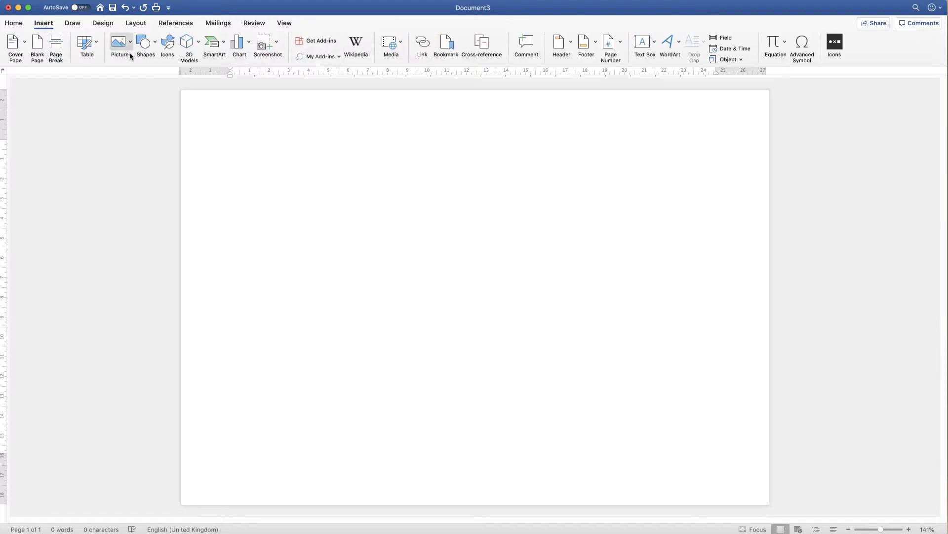
pyautogui.click(157, 45)
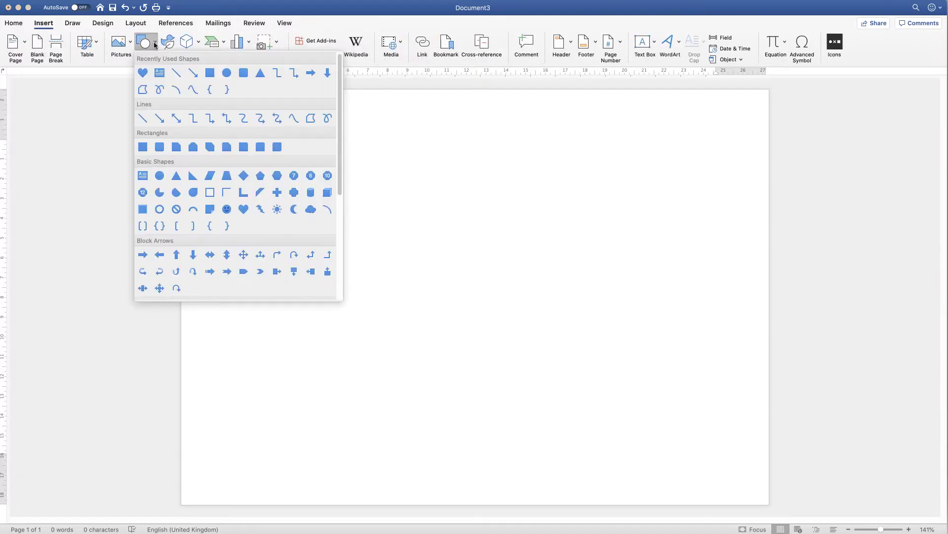
pyautogui.click(176, 74)
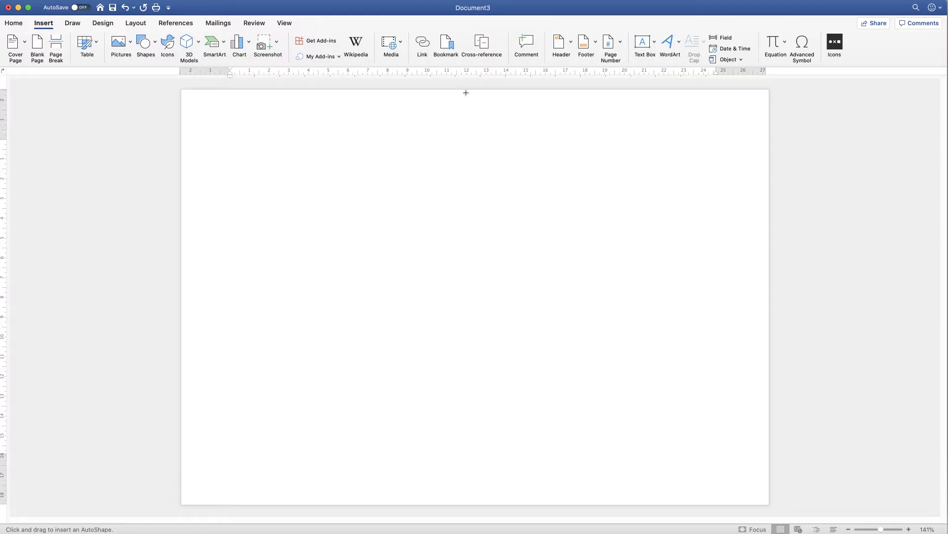
pyautogui.press('Escape')
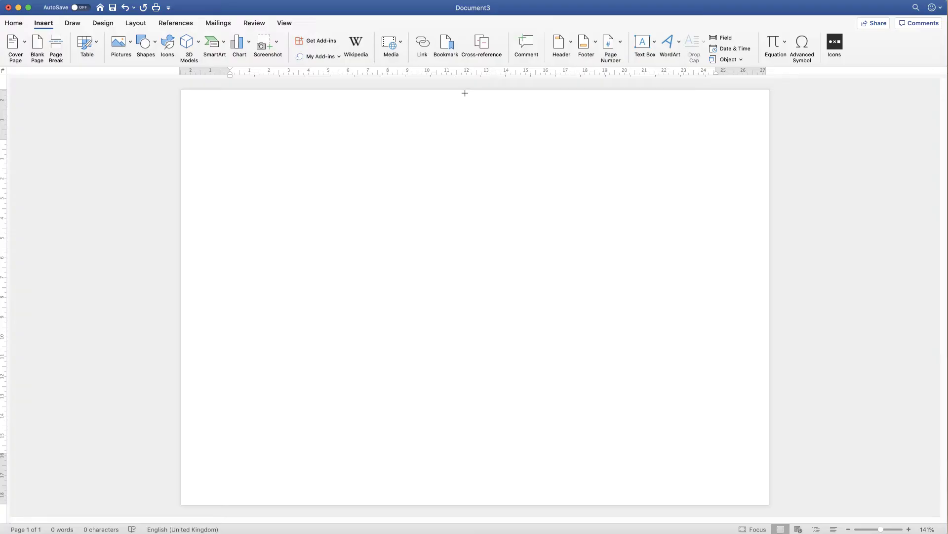
pyautogui.moveTo(464, 93); pyautogui.dragTo(503, 469)
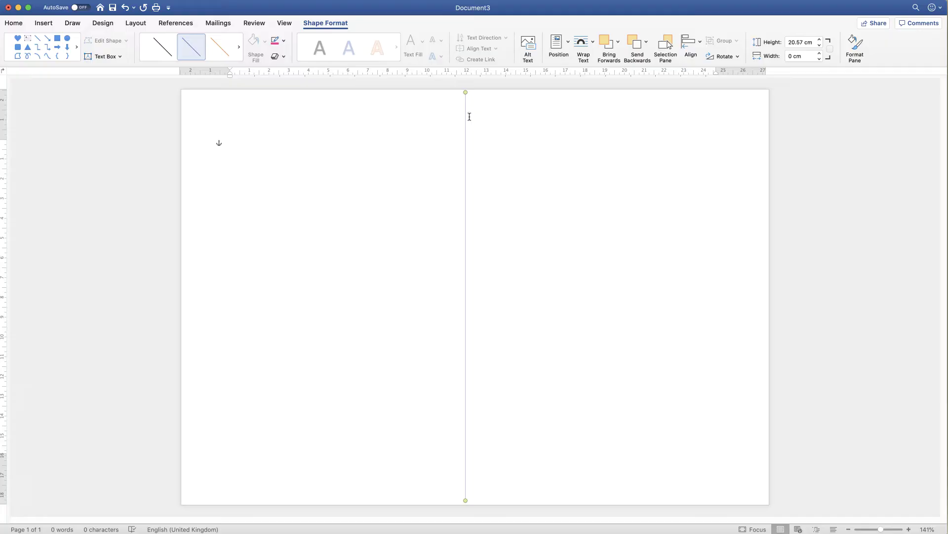
# Nudge the vertical line rightward to the horizontal centre of the page and deselect it
pyautogui.press('Right')
pyautogui.press('Right')
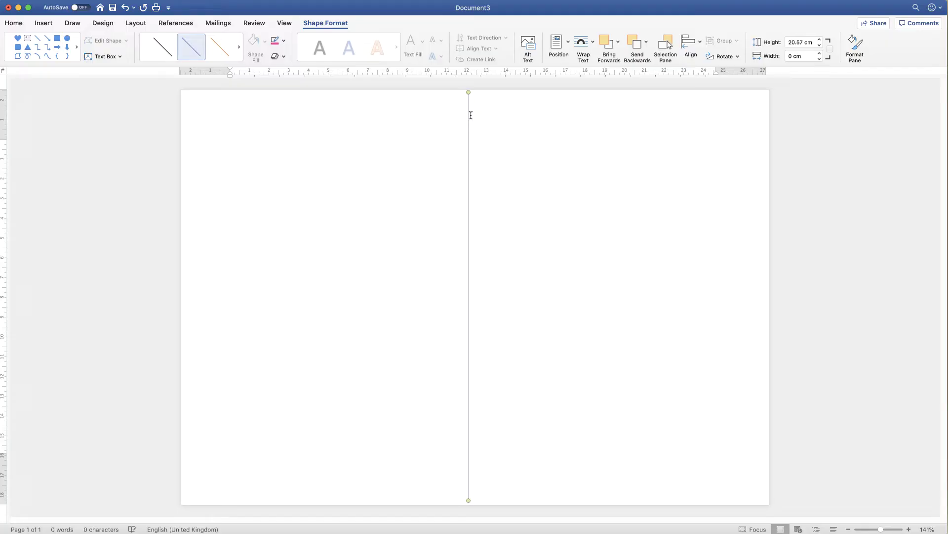
pyautogui.press('Right')
pyautogui.press('Right')
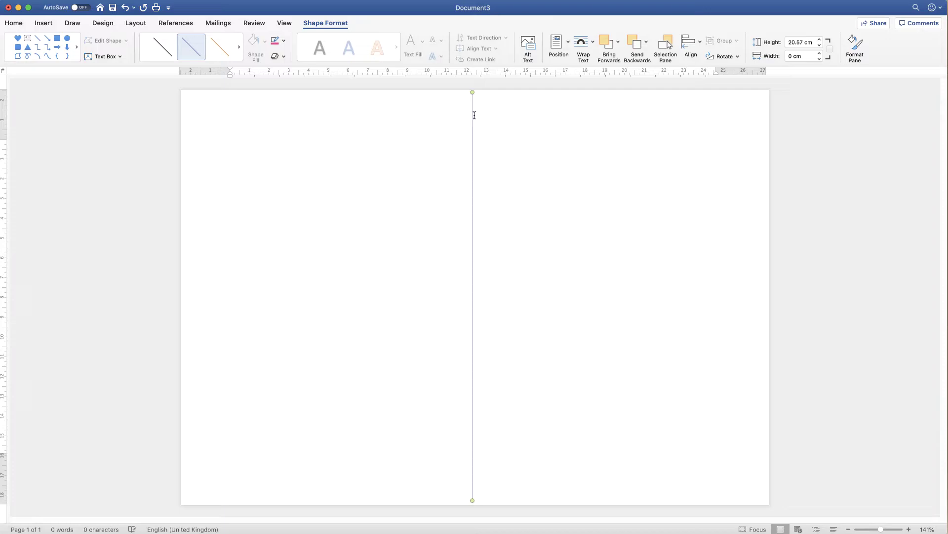
pyautogui.press('Right')
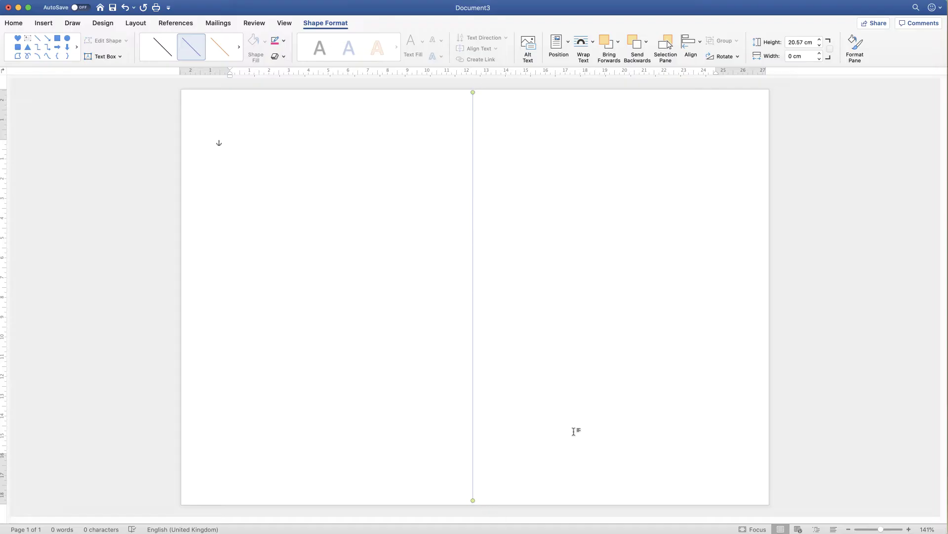
pyautogui.click(836, 250)
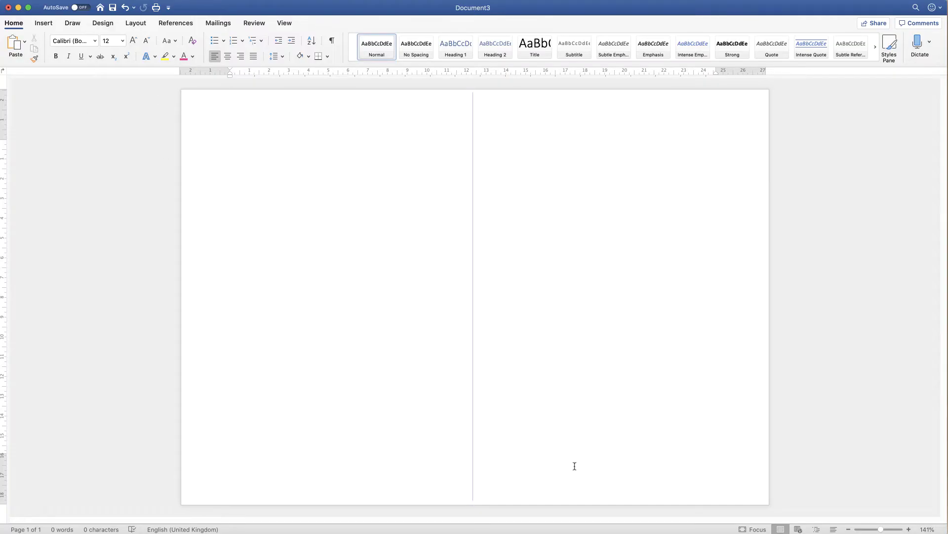
# Draw a text box about 7.05 cm high and 7.51 cm wide at the top of the page's right half, against the centre line, containing "M"
pyautogui.click(43, 24)
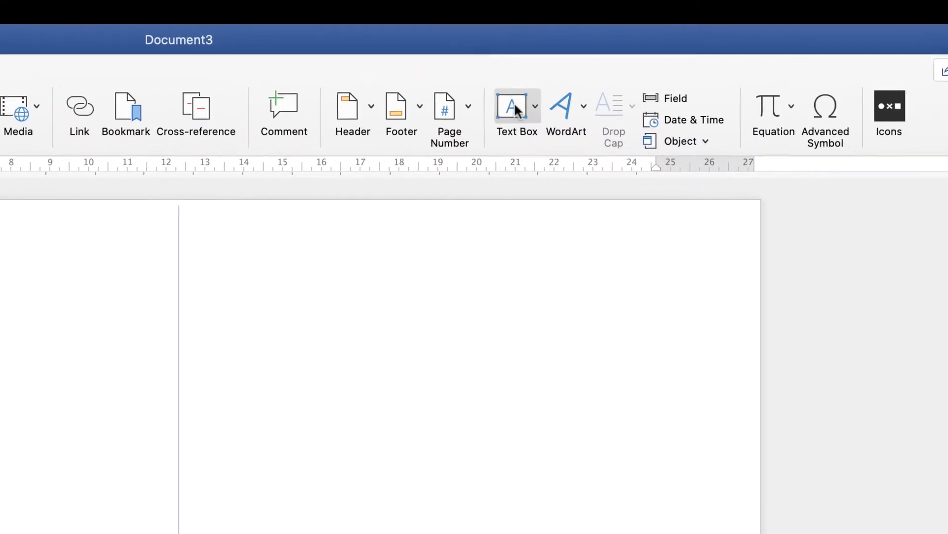
pyautogui.click(531, 113)
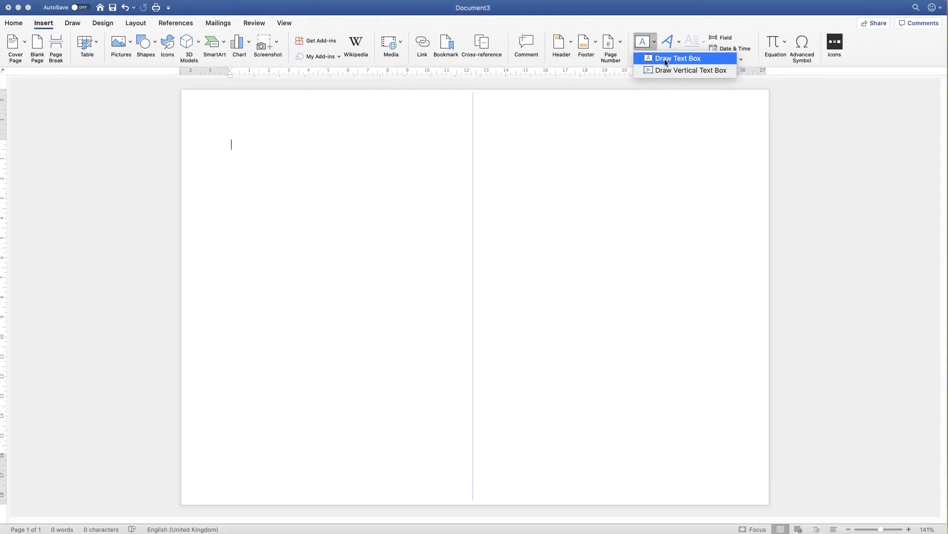
pyautogui.click(665, 59)
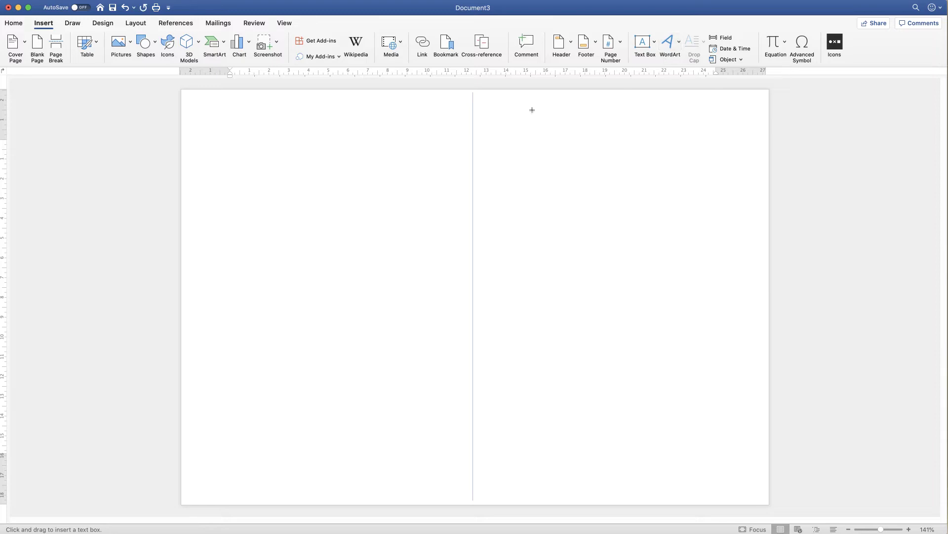
pyautogui.moveTo(474, 92); pyautogui.dragTo(625, 234)
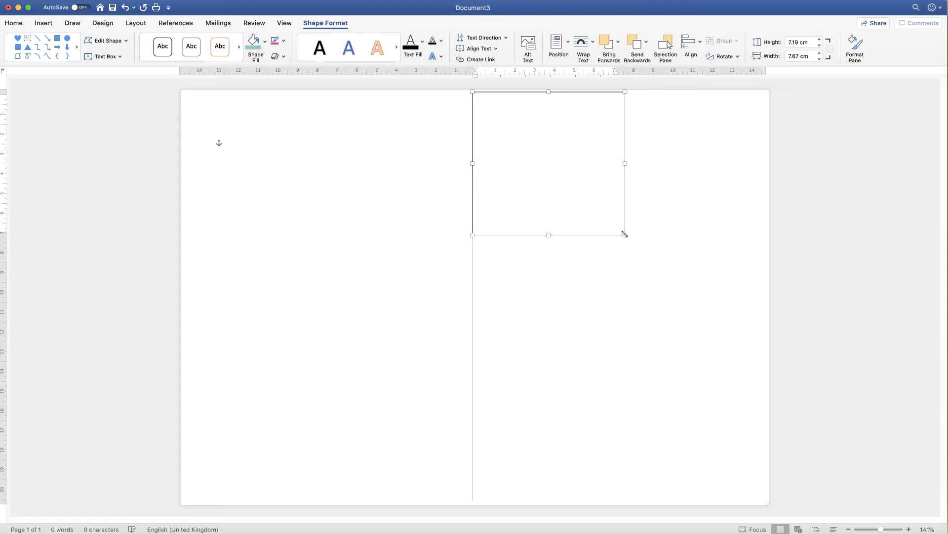
pyautogui.moveTo(622, 232)
pyautogui.mouseDown()
pyautogui.moveTo(668, 276)
pyautogui.moveTo(619, 232)
pyautogui.mouseUp()
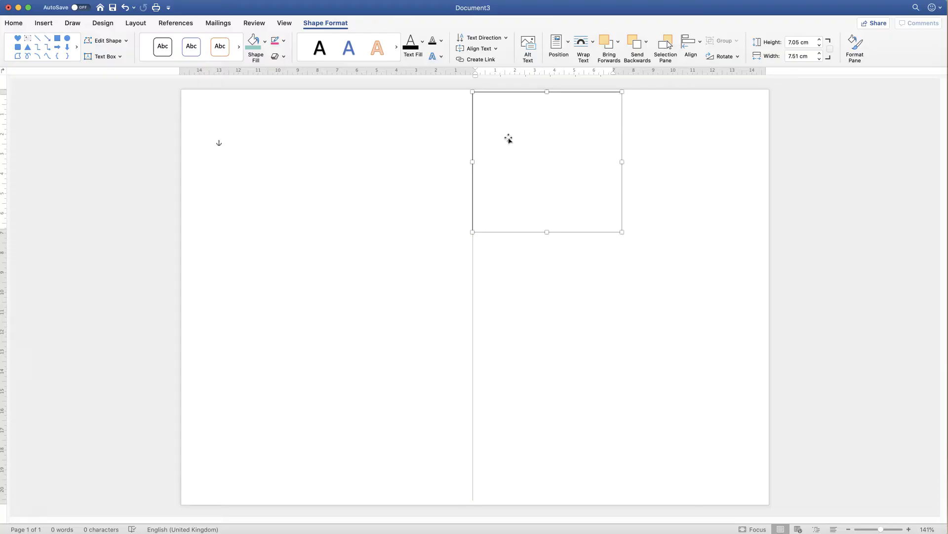
pyautogui.click(501, 125)
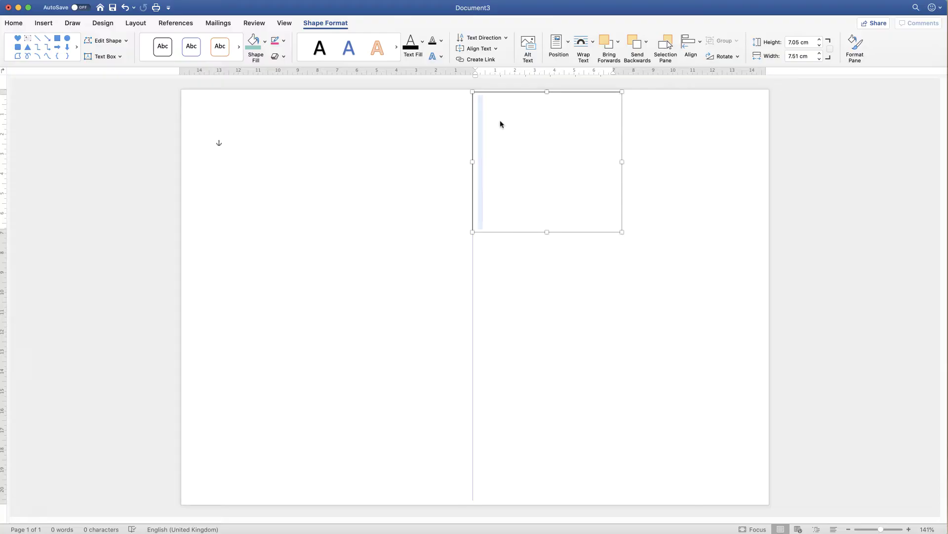
pyautogui.write('M')
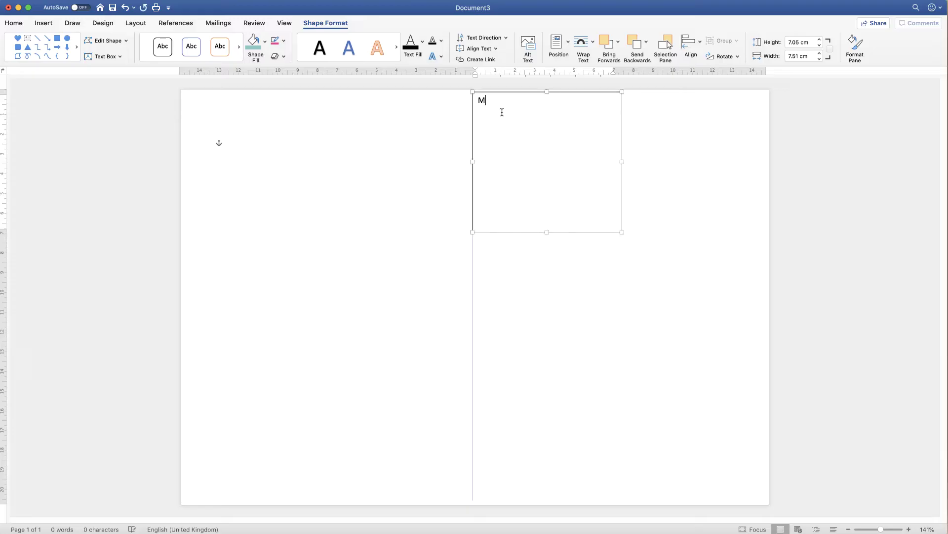
# Enlarge the letter M in the text box to font size 140
pyautogui.doubleClick(482, 100)
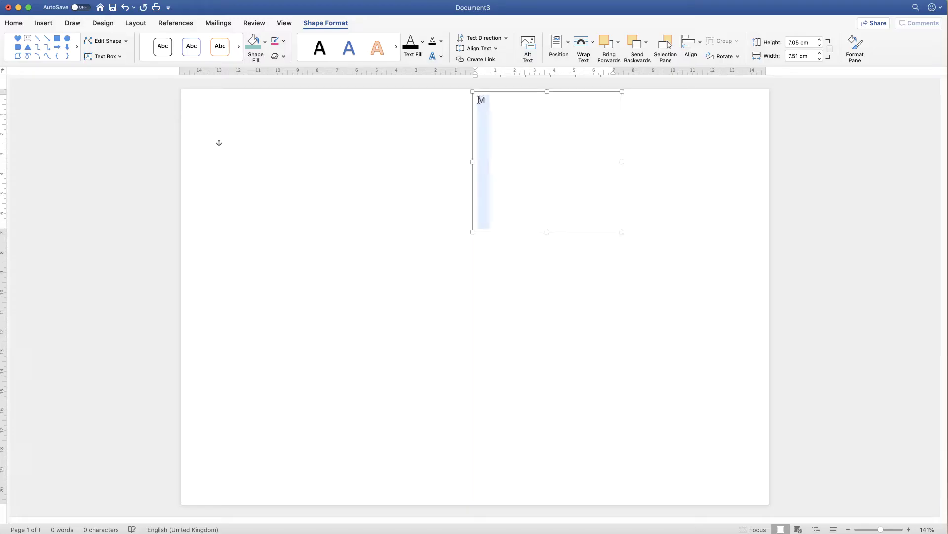
pyautogui.click(14, 25)
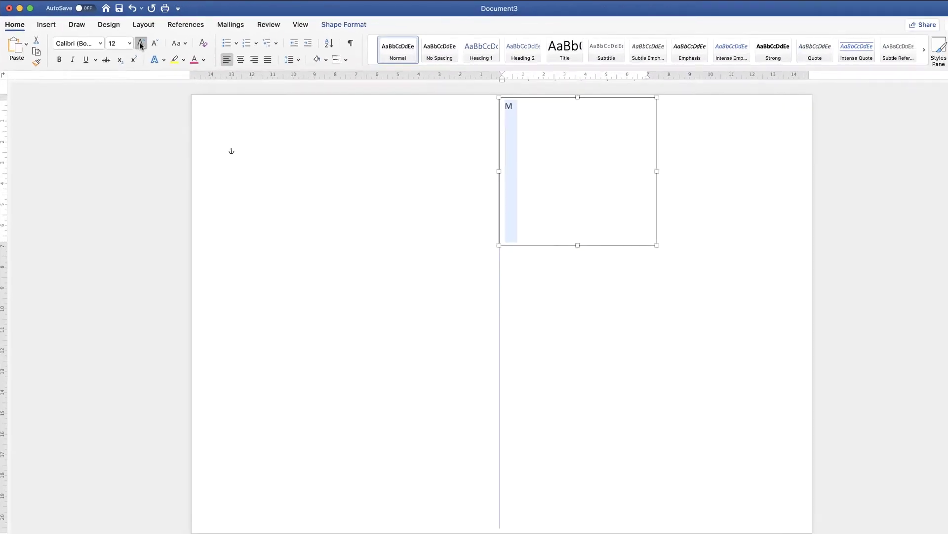
pyautogui.click(273, 86)
pyautogui.click(133, 41)
pyautogui.click(133, 41)
pyautogui.click(134, 41)
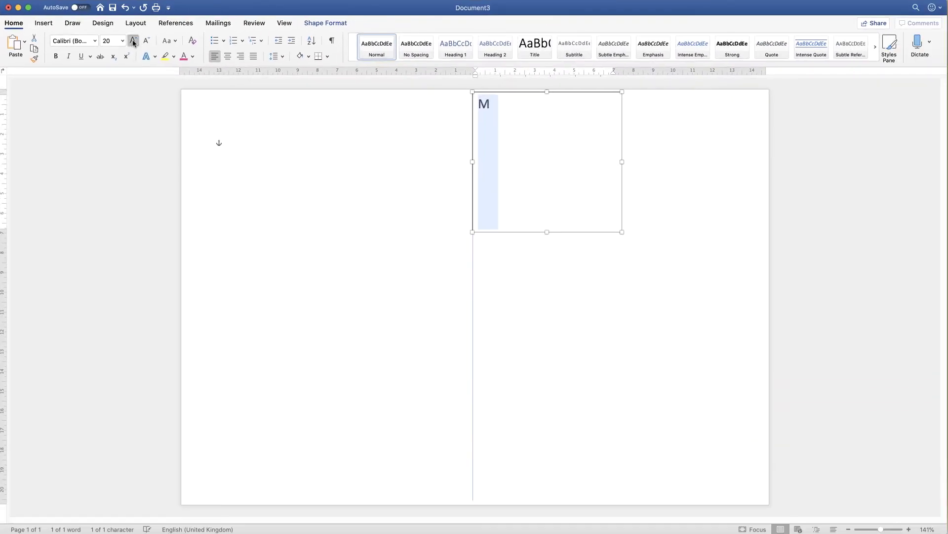
pyautogui.click(134, 41)
pyautogui.click(134, 41)
pyautogui.click(133, 41)
pyautogui.click(133, 41)
pyautogui.click(134, 41)
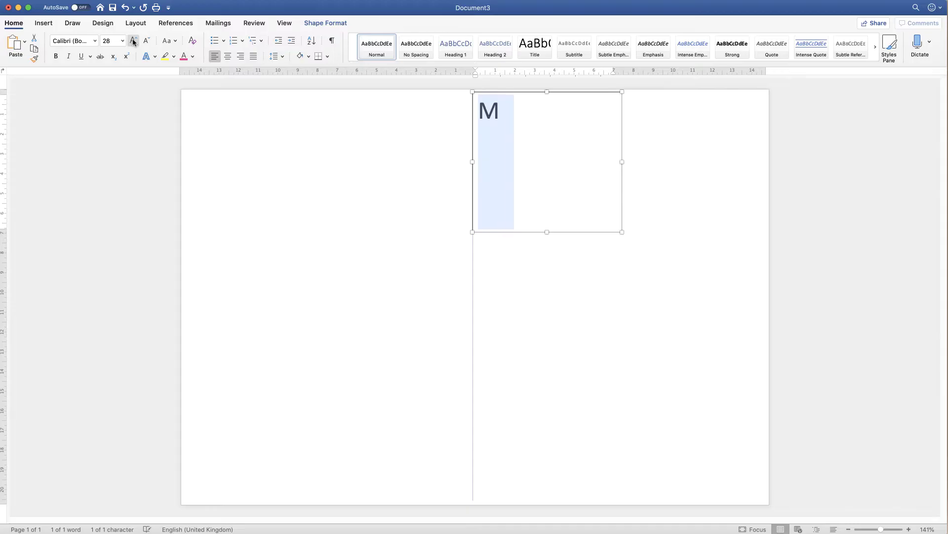
pyautogui.click(133, 41)
pyautogui.click(133, 41)
pyautogui.click(133, 41)
pyautogui.click(133, 41)
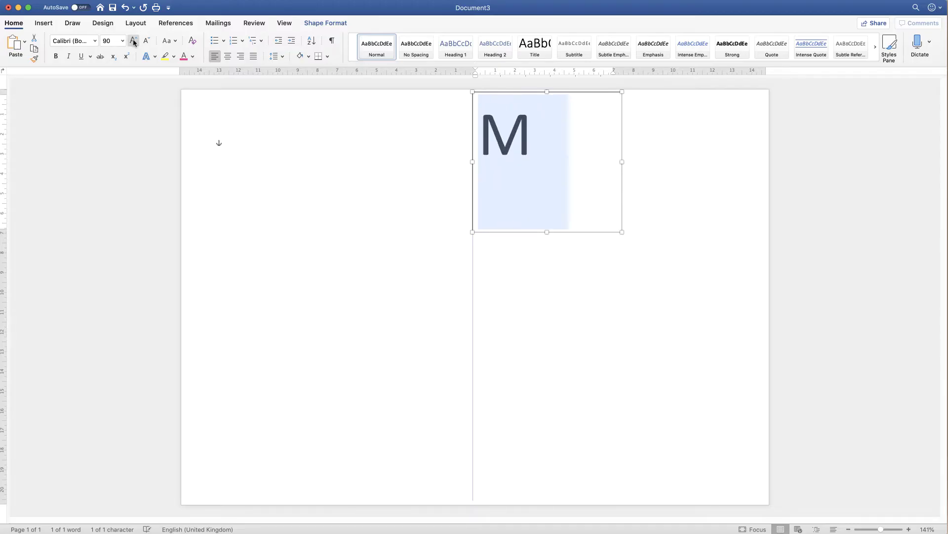
pyautogui.click(134, 41)
pyautogui.click(133, 41)
pyautogui.click(134, 41)
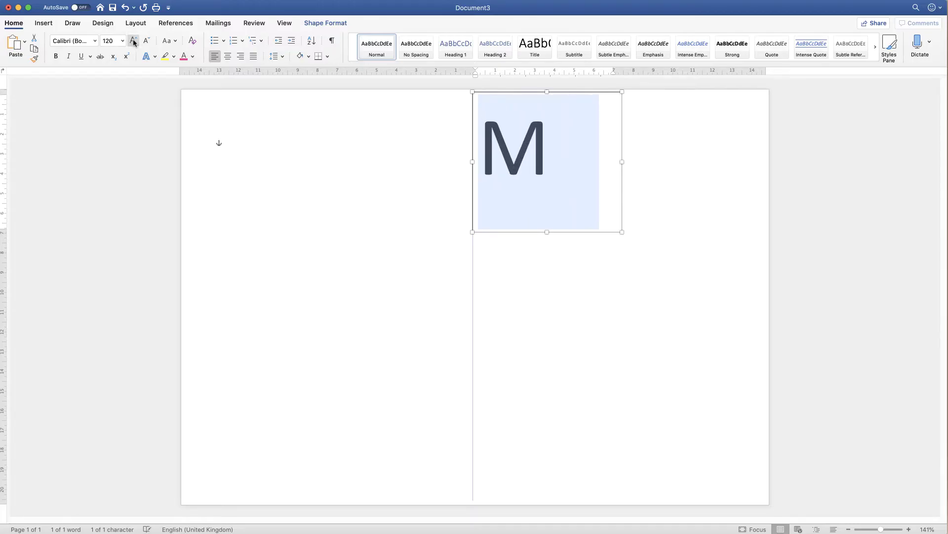
pyautogui.click(134, 41)
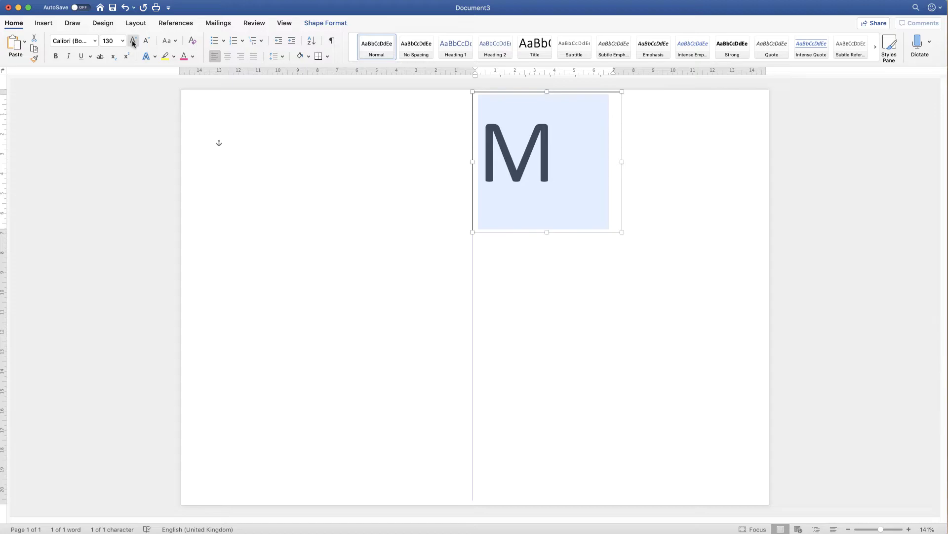
pyautogui.click(134, 41)
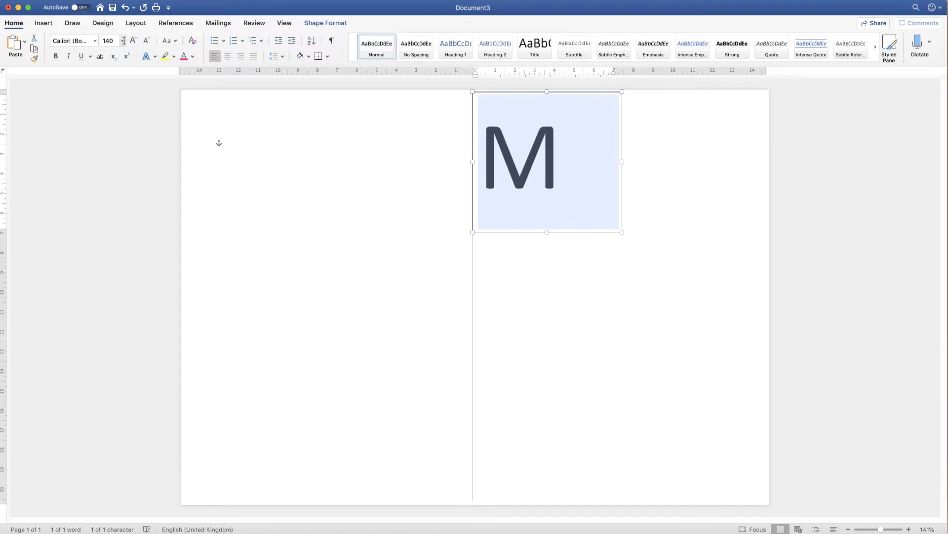
# Change the letter M to the Big Book font and centre it in the text box
pyautogui.click(95, 42)
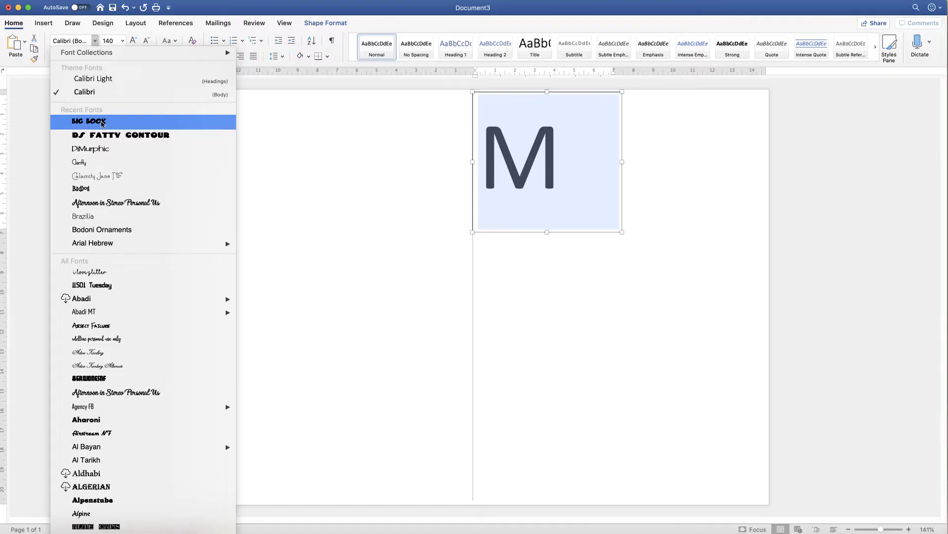
pyautogui.click(100, 122)
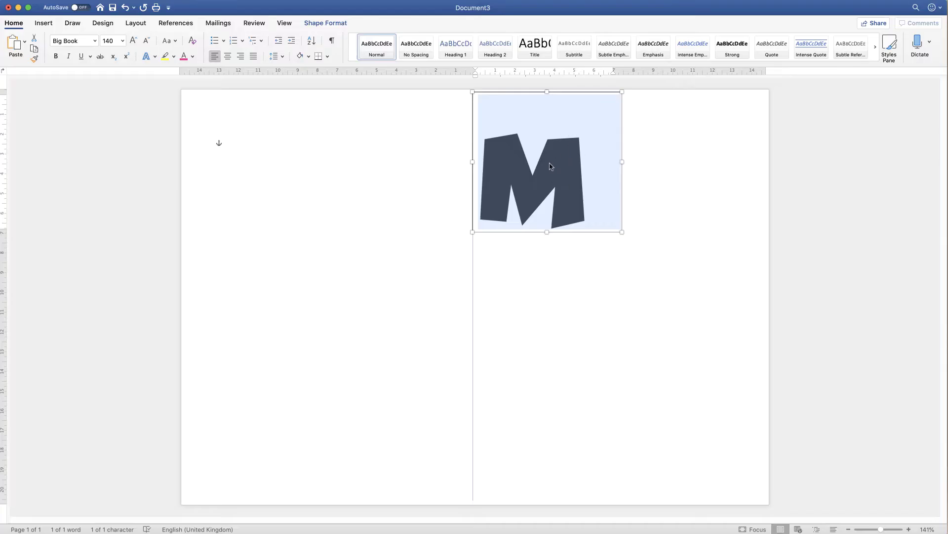
pyautogui.press('Escape')
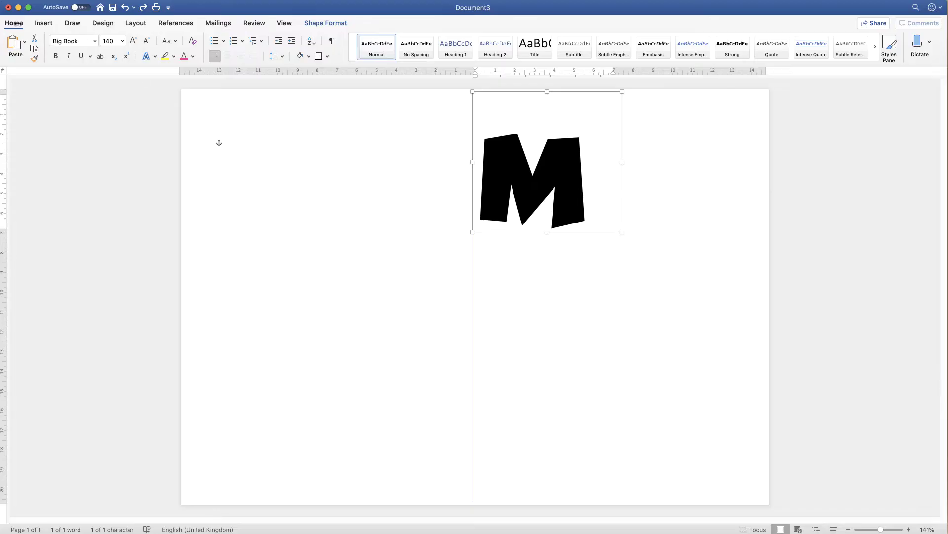
pyautogui.click(228, 56)
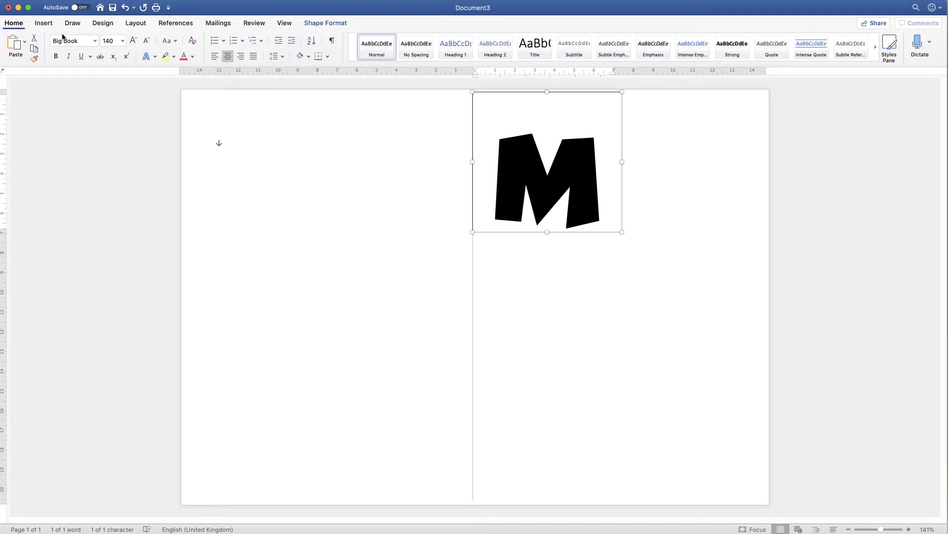
# Reduce the letter M to font size 130
pyautogui.click(598, 180)
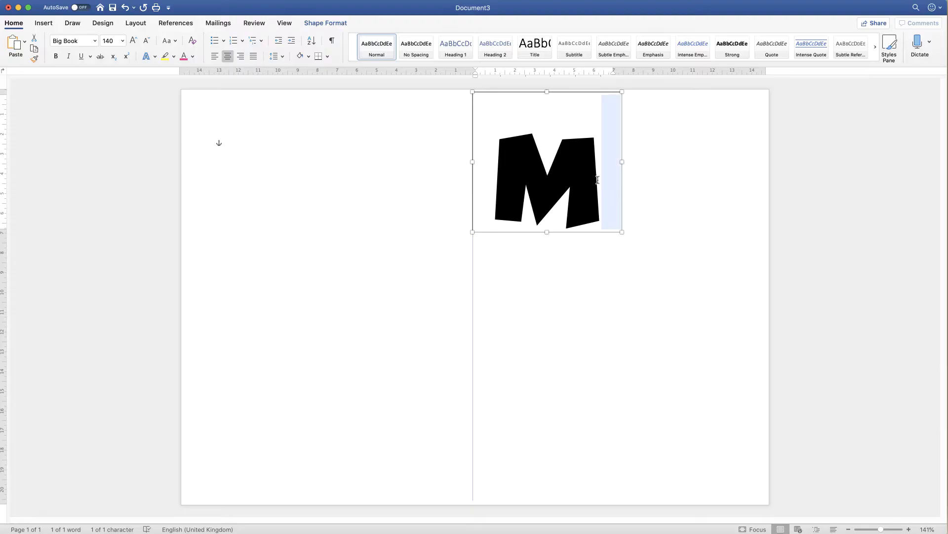
pyautogui.moveTo(596, 179); pyautogui.dragTo(581, 178)
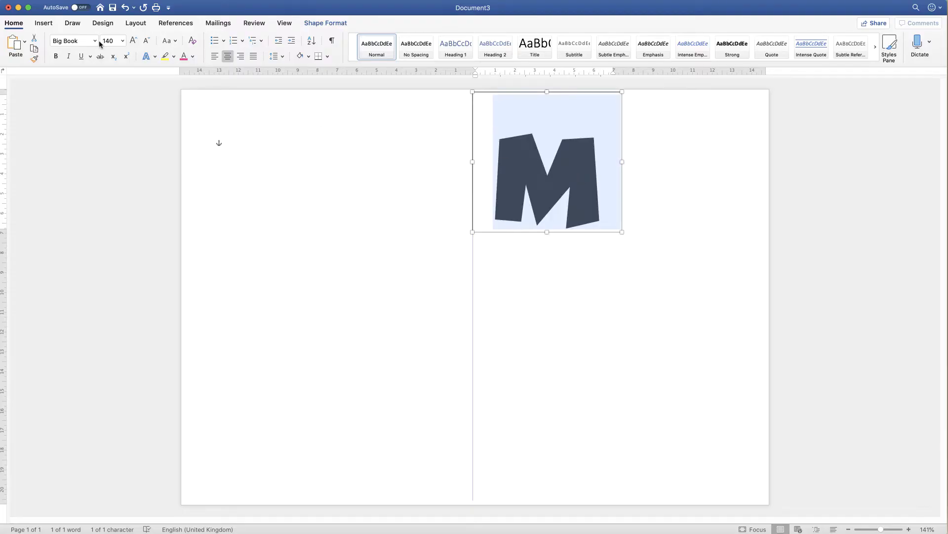
pyautogui.click(146, 42)
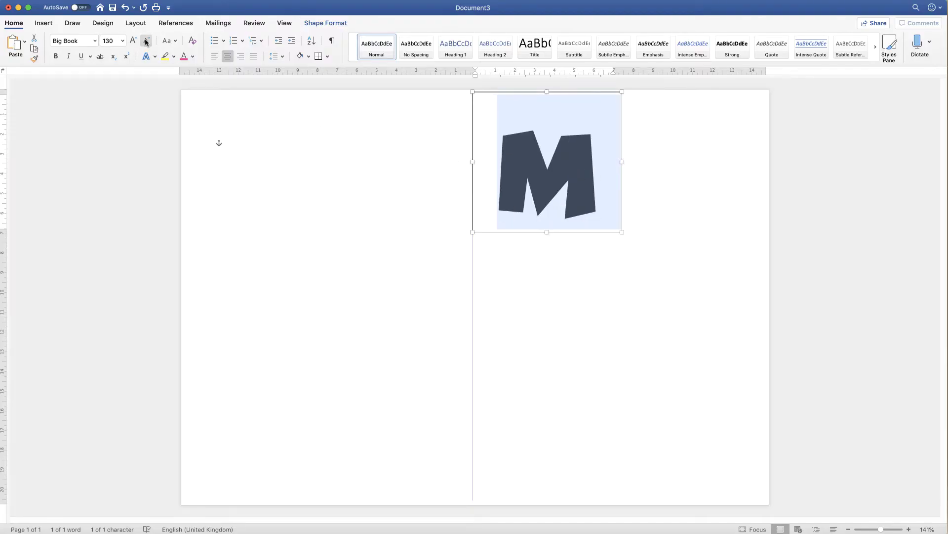
# Reduce the letter M in the text box to font size 120
pyautogui.click(146, 42)
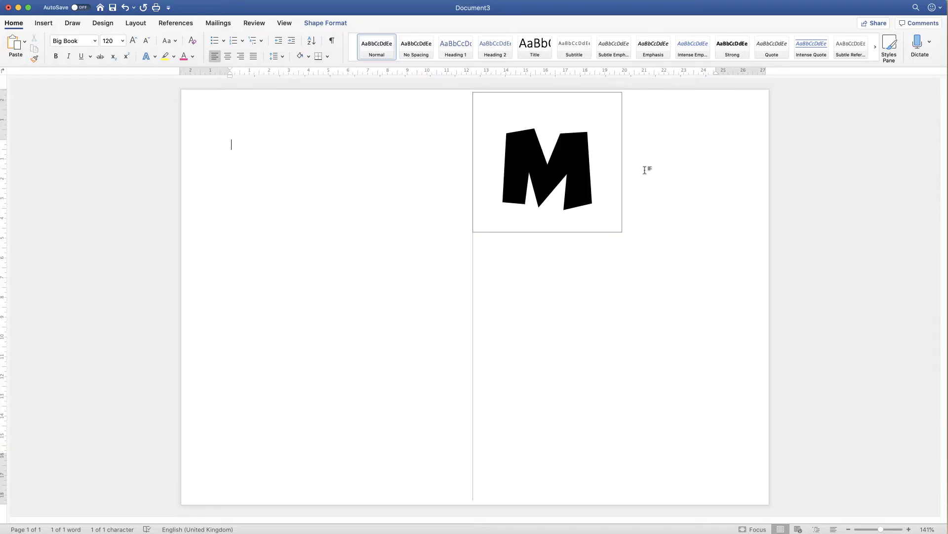
pyautogui.click(644, 169)
pyautogui.click(610, 163)
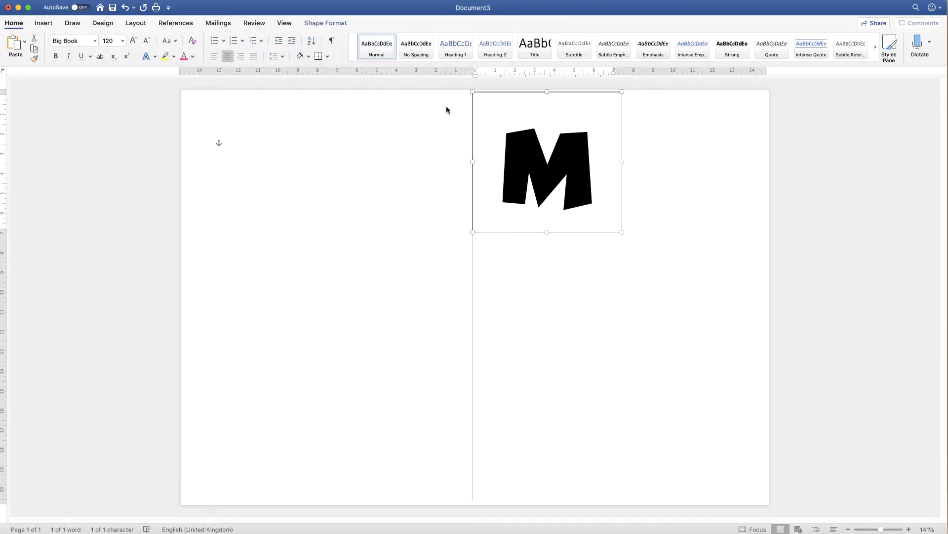
pyautogui.click(310, 25)
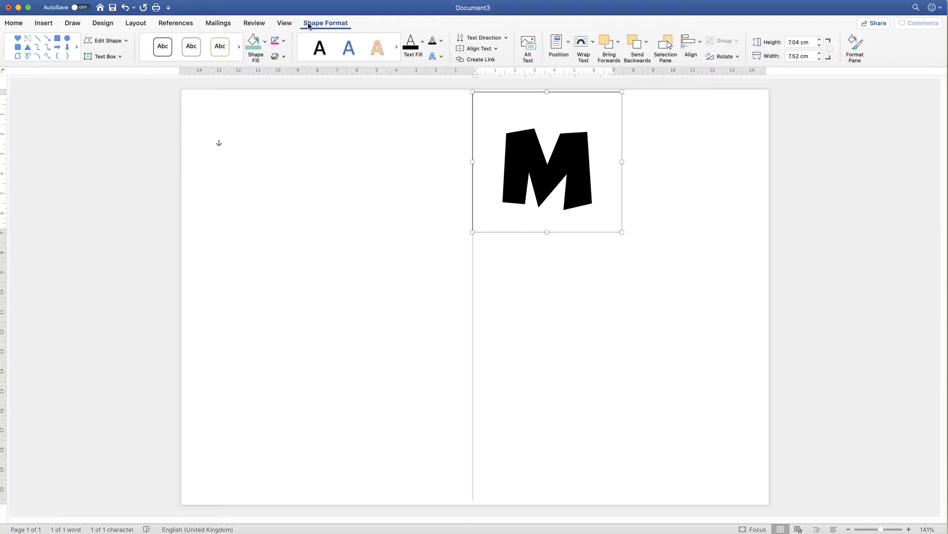
pyautogui.click(588, 309)
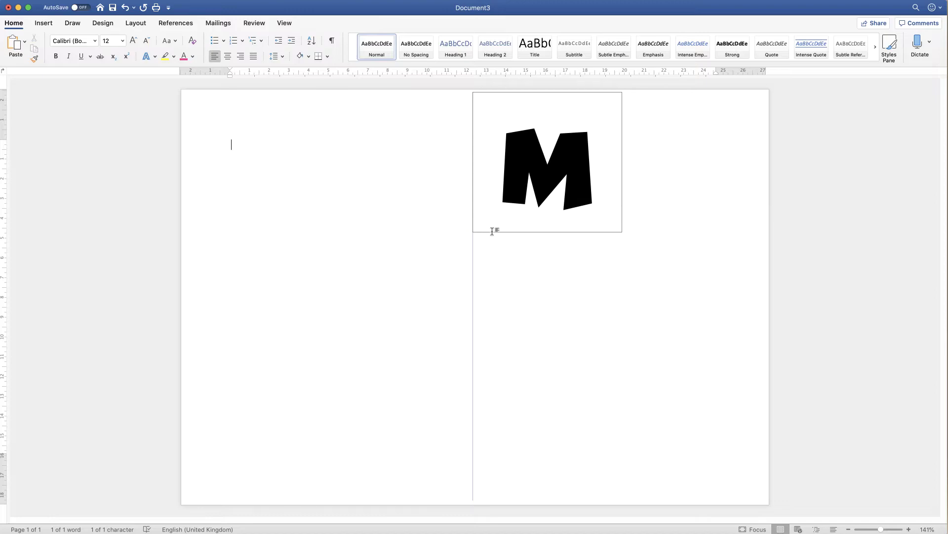
# Open the shape formatting settings of the M text box and set its internal top margin to 0 cm
pyautogui.click(509, 221)
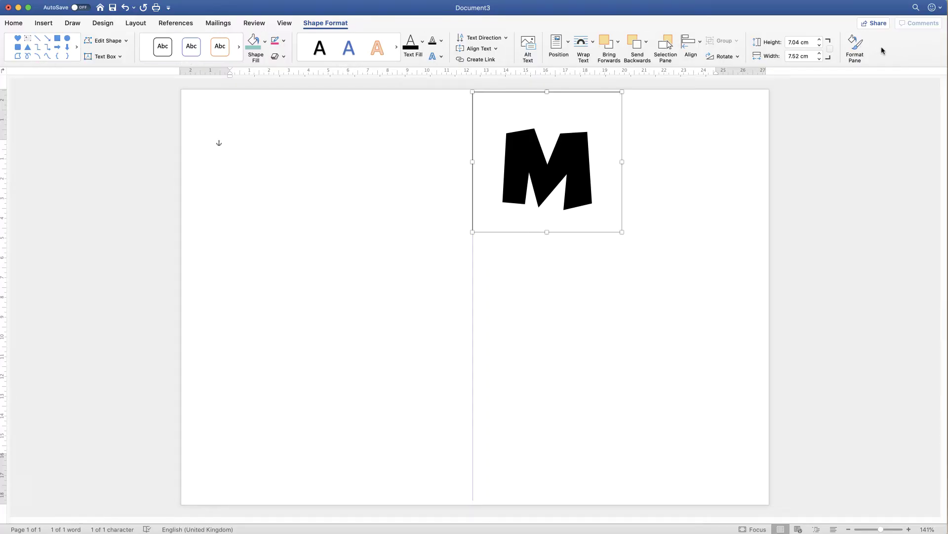
pyautogui.doubleClick(599, 114)
pyautogui.click(568, 93)
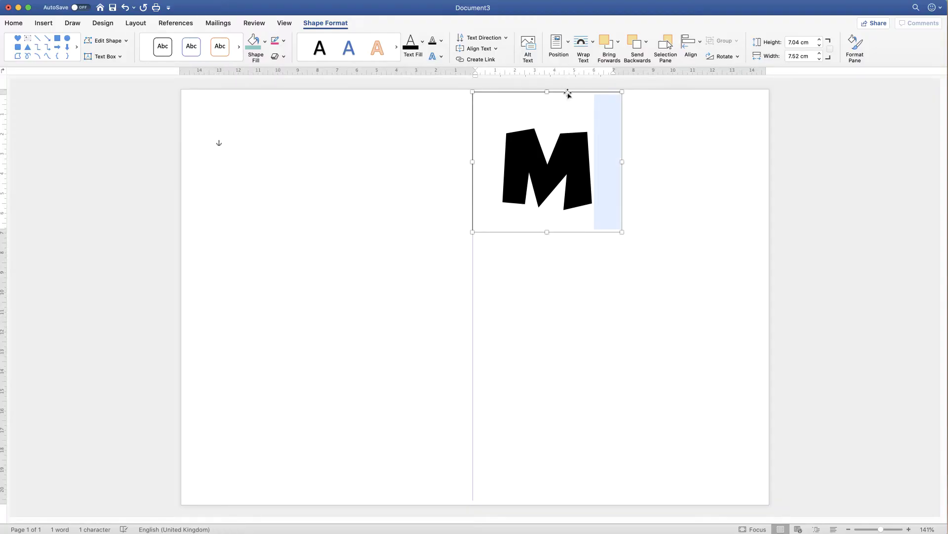
pyautogui.doubleClick(569, 94)
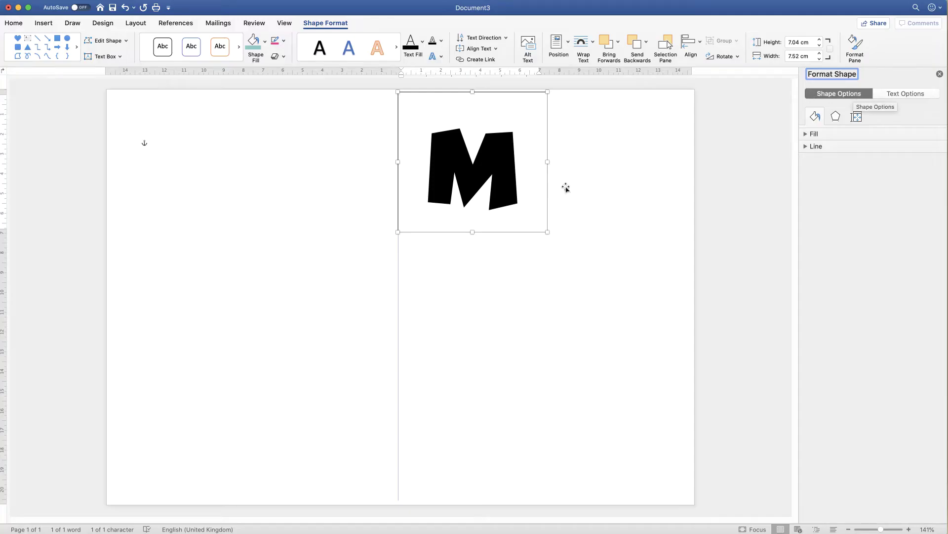
pyautogui.click(910, 95)
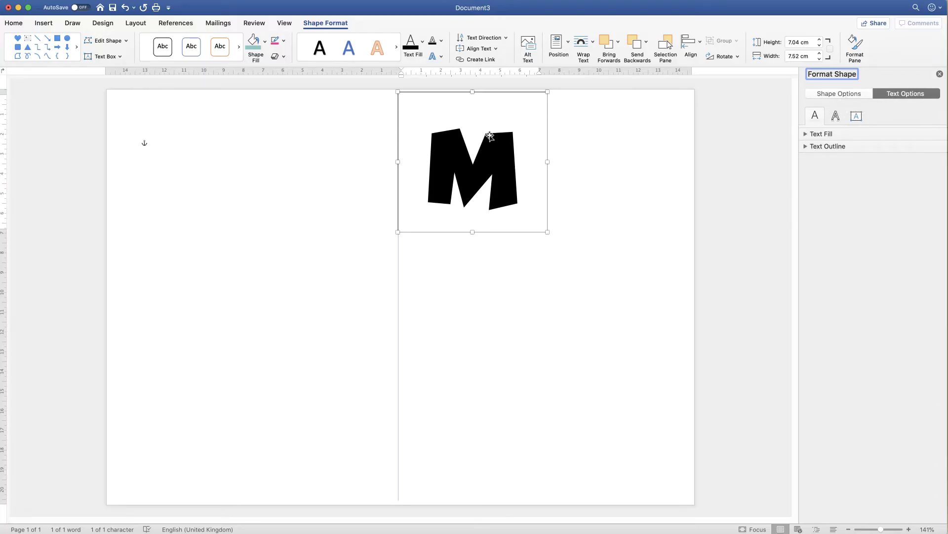
pyautogui.click(832, 95)
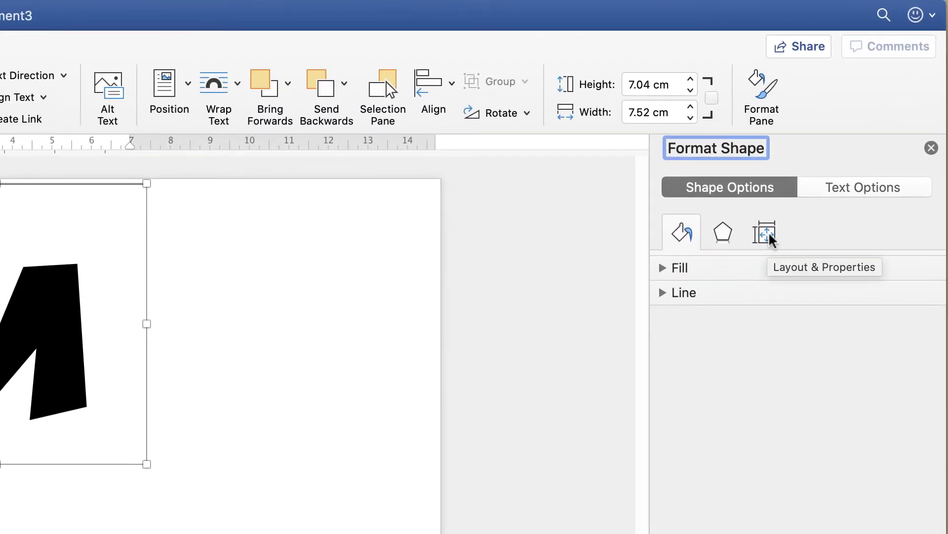
pyautogui.click(765, 234)
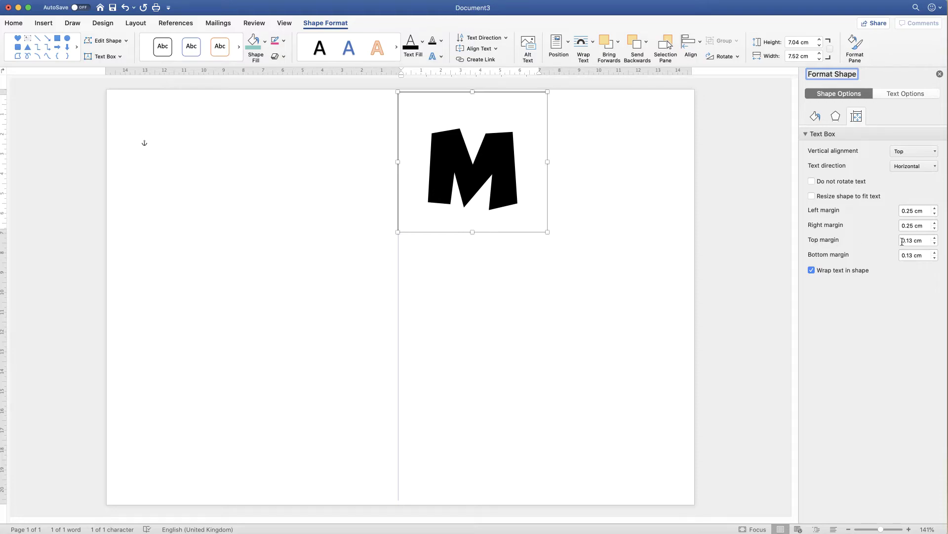
pyautogui.click(935, 243)
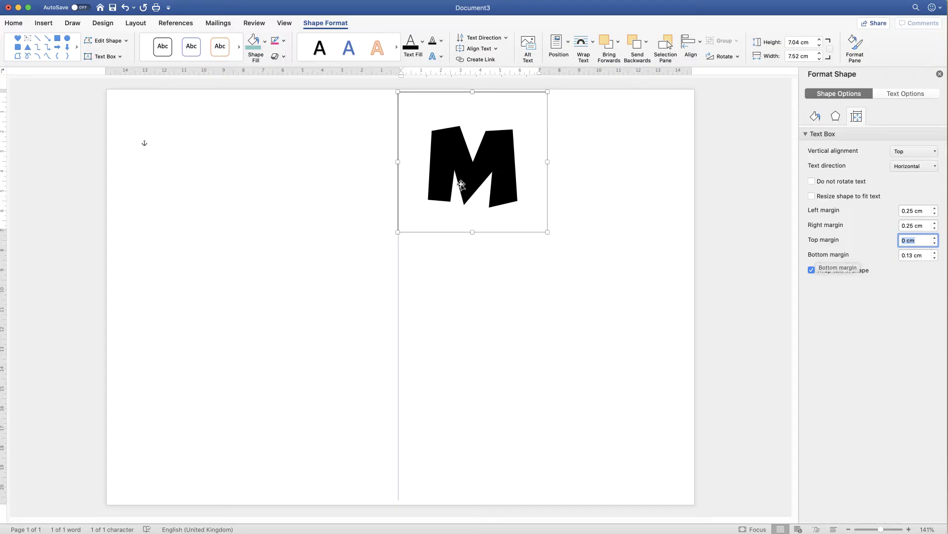
# Adjust the M text box's internal bottom margin, trying 0.1 cm, 4 cm and 0.25 cm
pyautogui.click(935, 253)
pyautogui.click(936, 258)
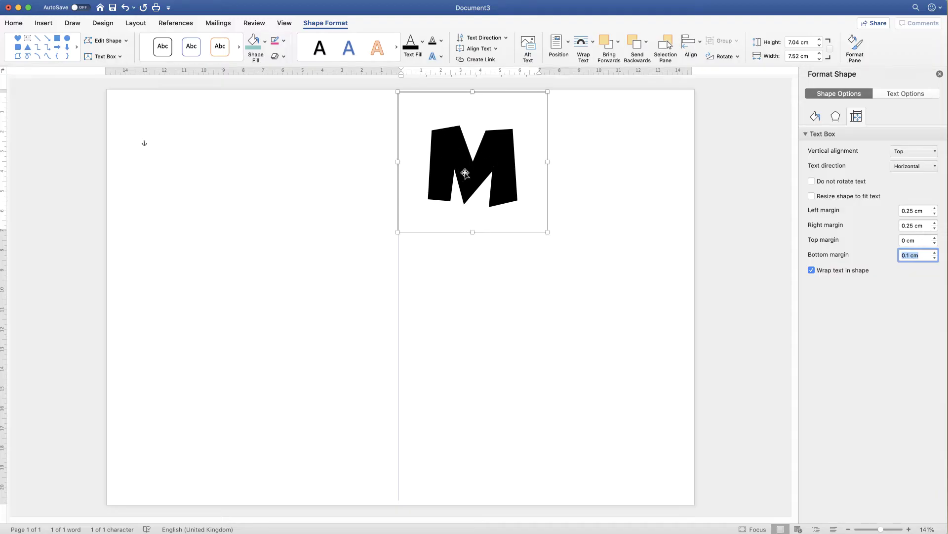
pyautogui.click(911, 256)
pyautogui.press('BackSpace')
pyautogui.write('4')
pyautogui.press('Return')
pyautogui.write('0.25')
pyautogui.press('Return')
pyautogui.click(935, 253)
pyautogui.click(594, 221)
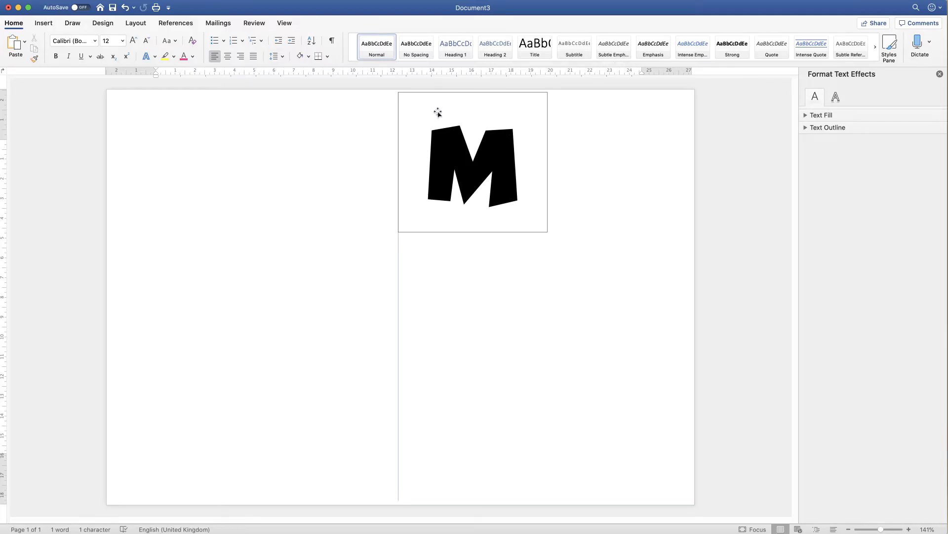
# Give the M text box a solid fill in the teal from the recent colours
pyautogui.click(420, 103)
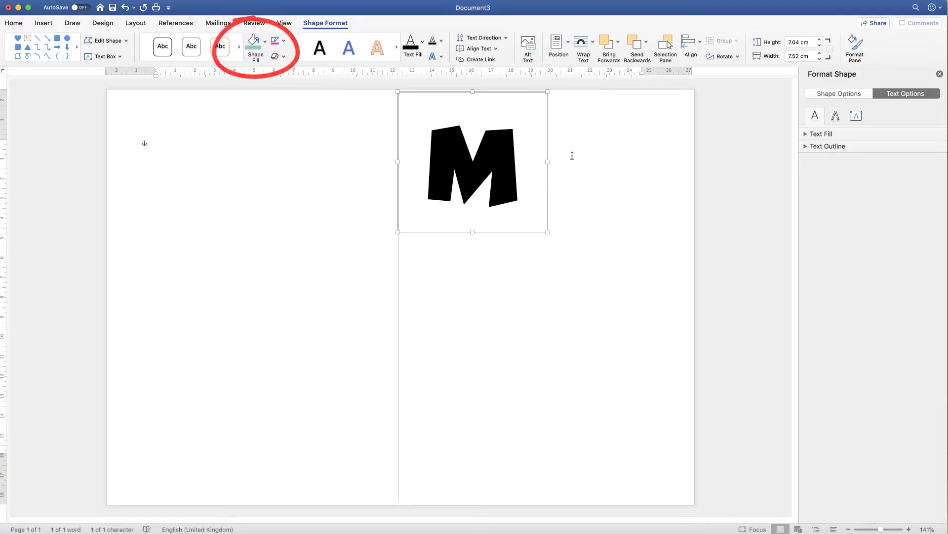
pyautogui.click(838, 96)
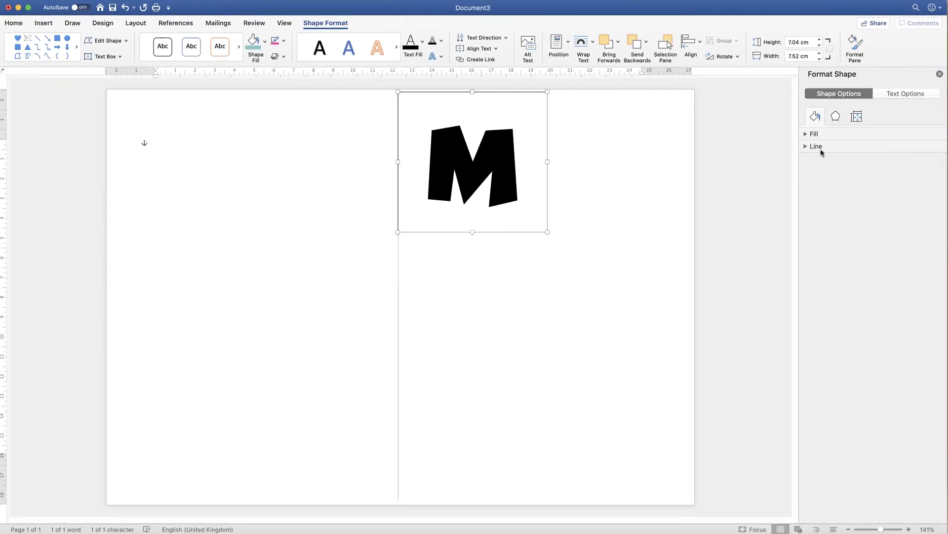
pyautogui.click(807, 134)
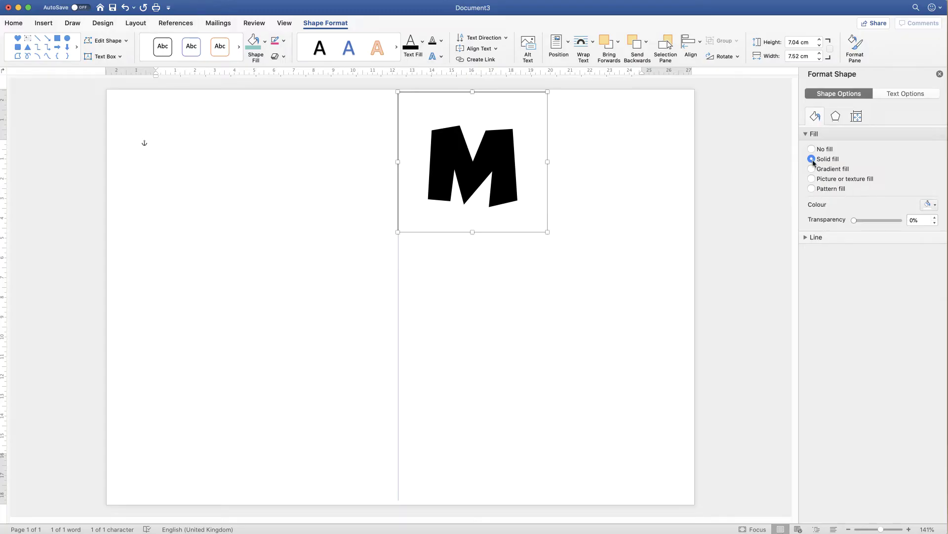
pyautogui.click(934, 206)
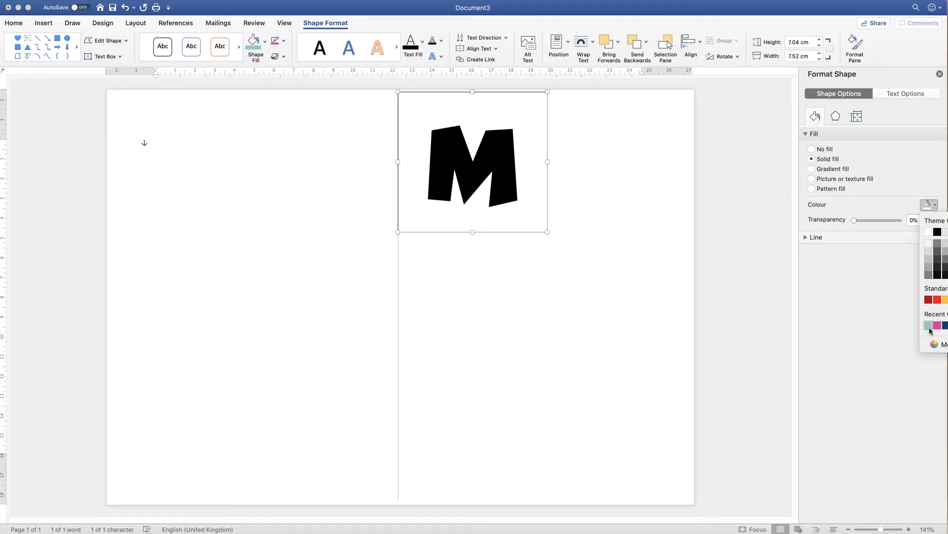
pyautogui.click(929, 325)
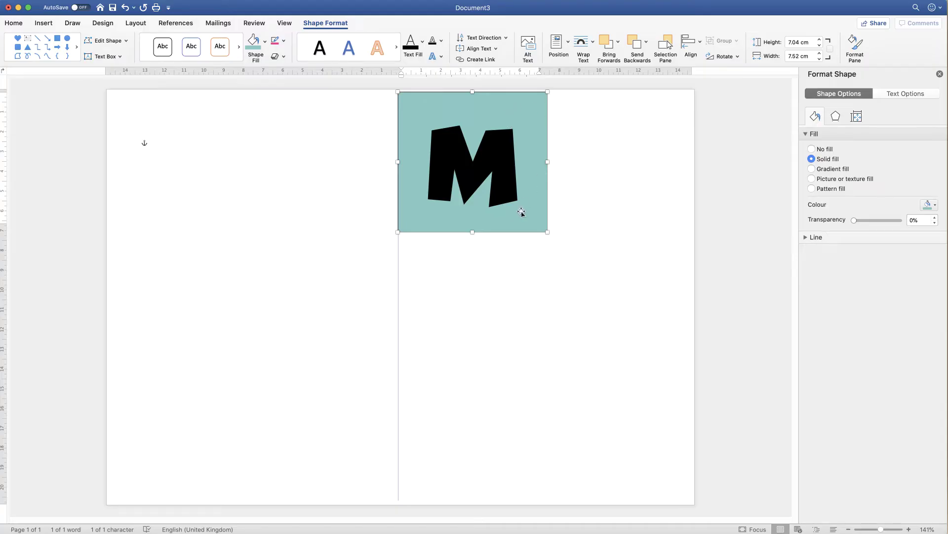
pyautogui.click(712, 185)
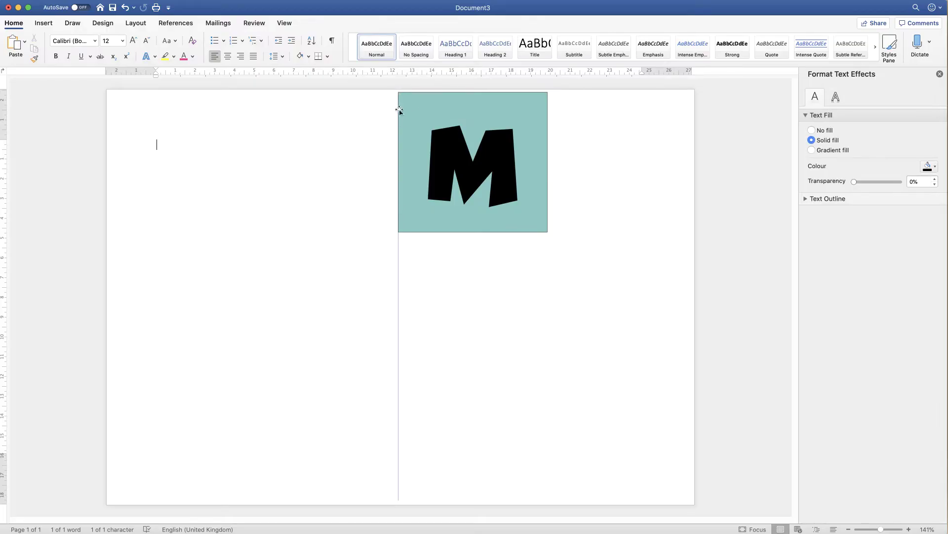
# Move the M text box slightly up so it sits flush with the page's top edge, against the centre line
pyautogui.click(481, 114)
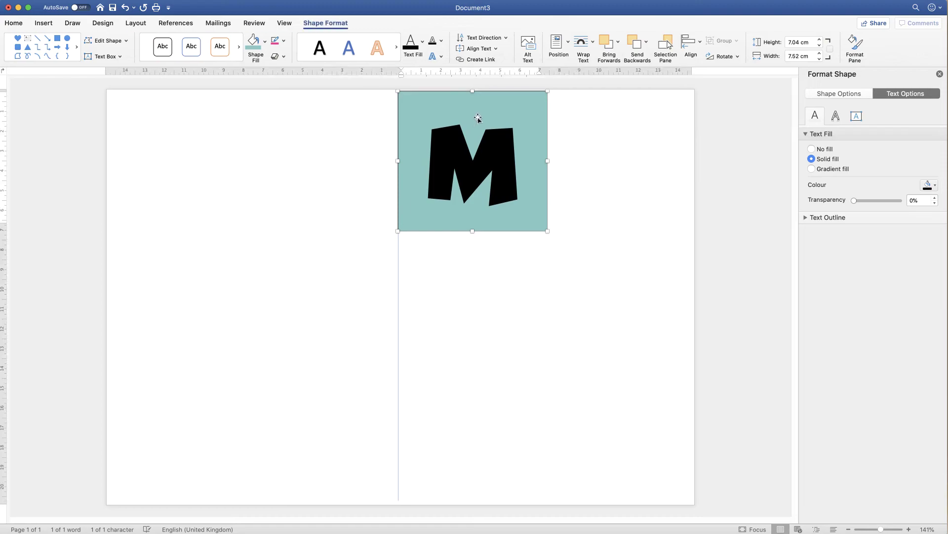
pyautogui.moveTo(479, 118); pyautogui.dragTo(480, 117)
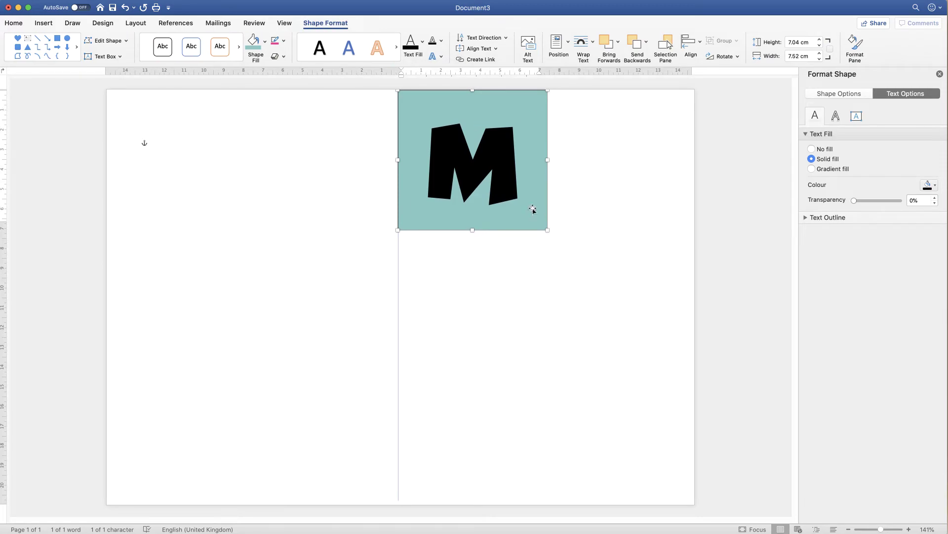
pyautogui.click(569, 224)
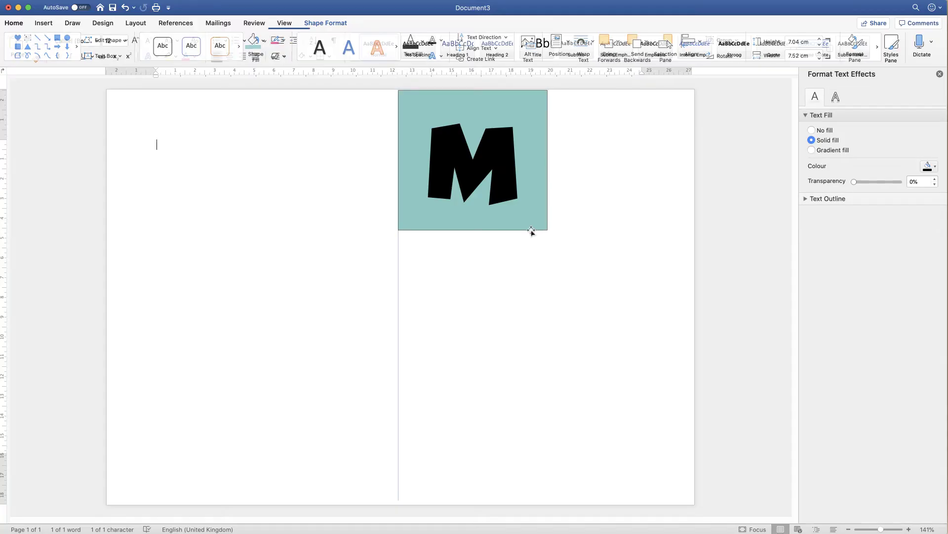
# Remove the outline from the M text box
pyautogui.click(534, 183)
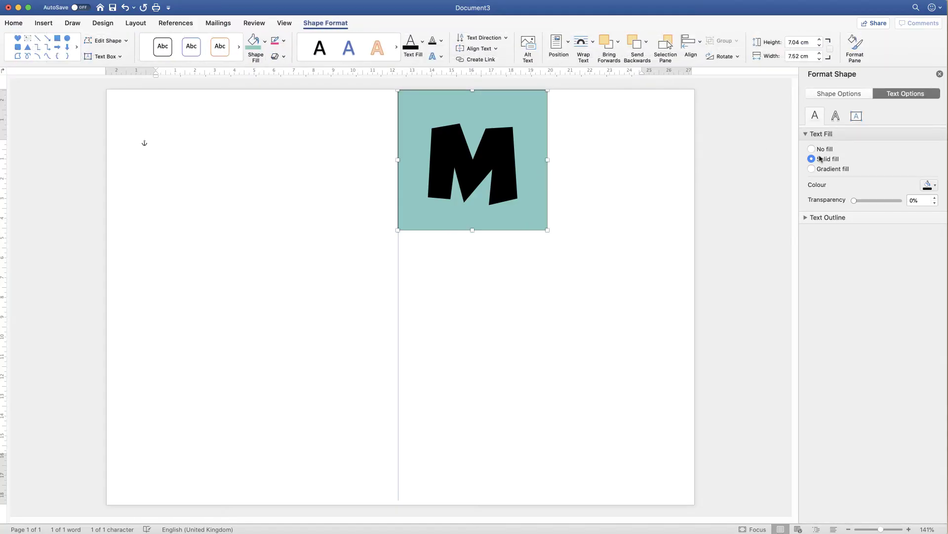
pyautogui.click(807, 135)
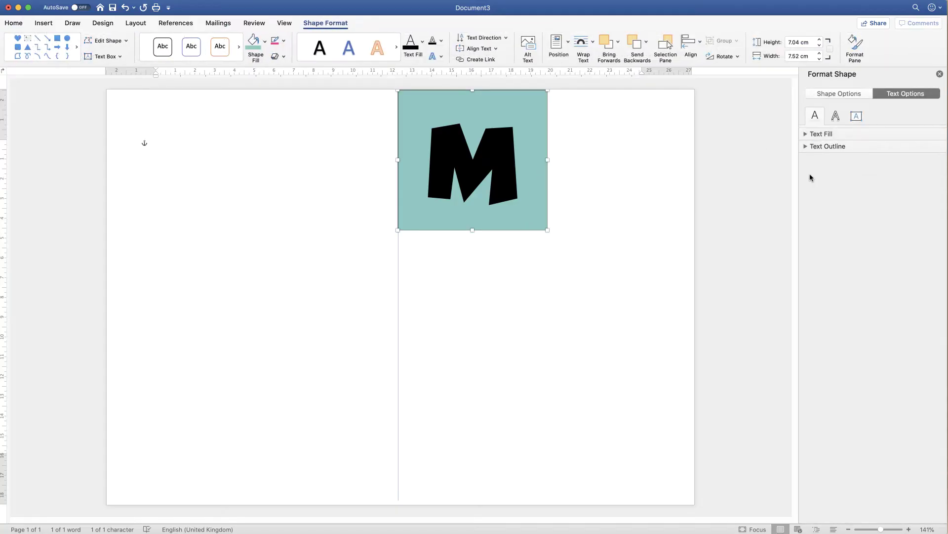
pyautogui.click(841, 94)
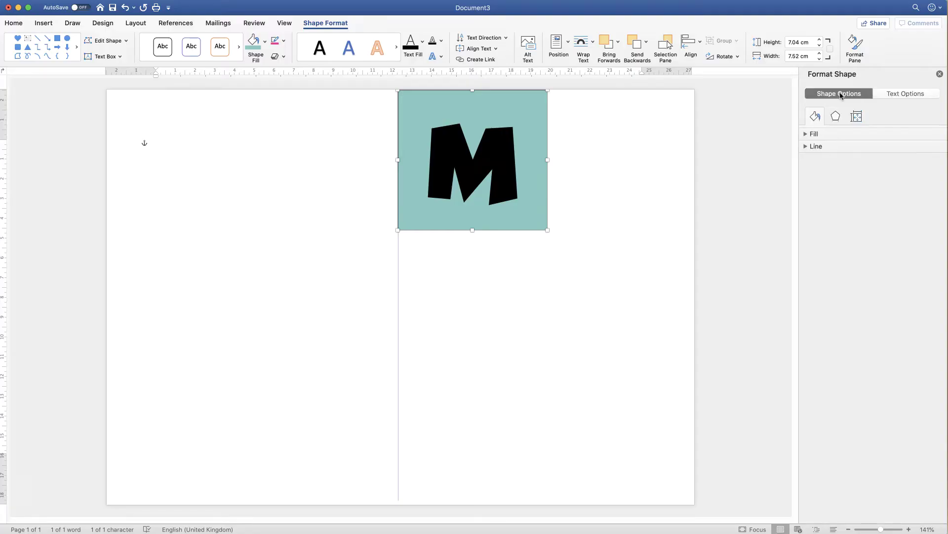
pyautogui.click(807, 147)
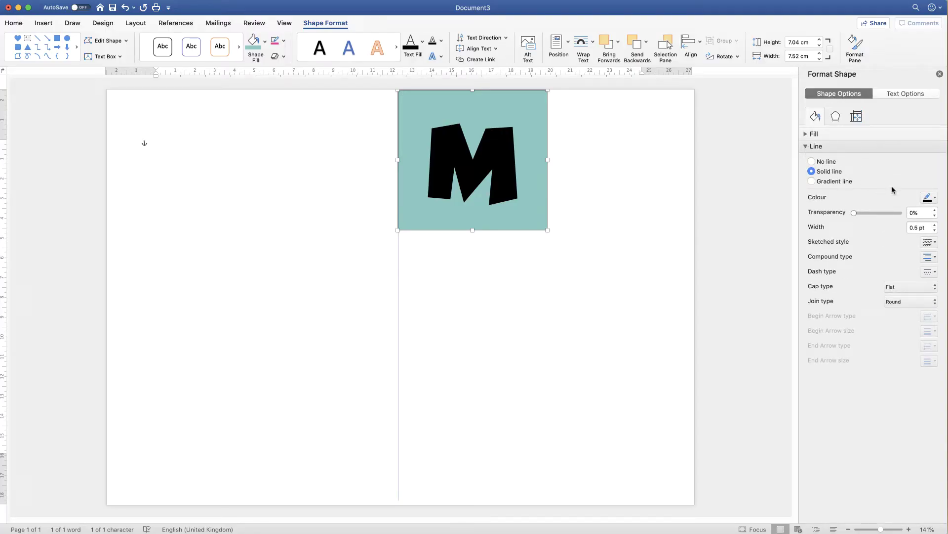
pyautogui.click(812, 163)
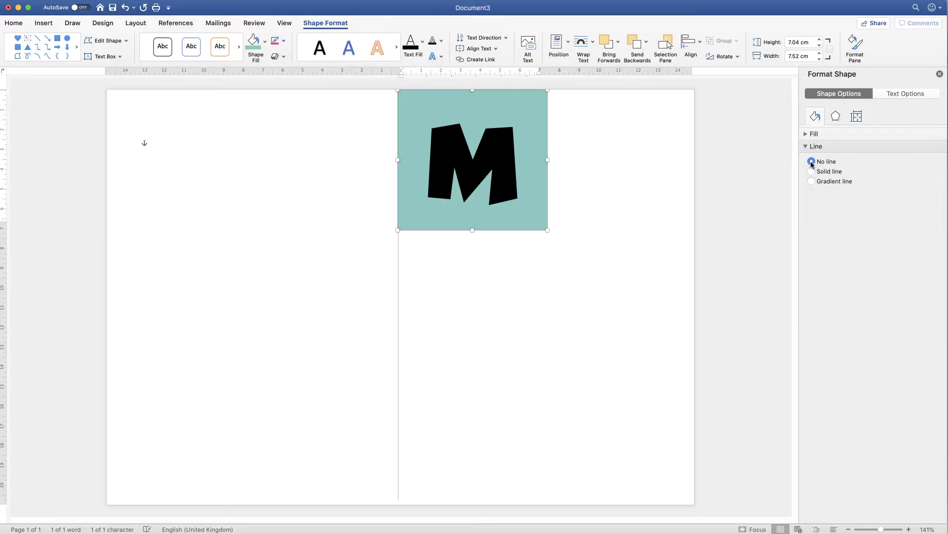
pyautogui.click(604, 269)
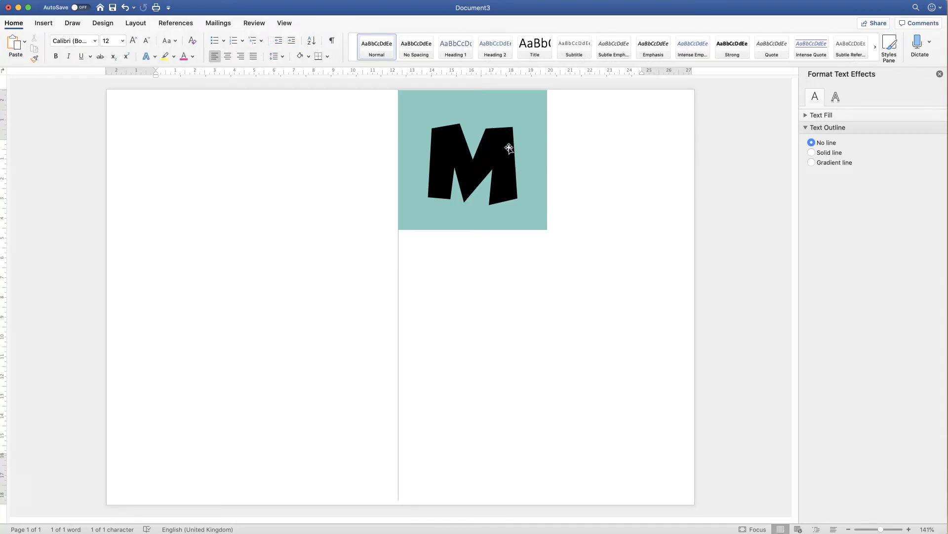
# Change the font colour of the letter M to white
pyautogui.click(517, 171)
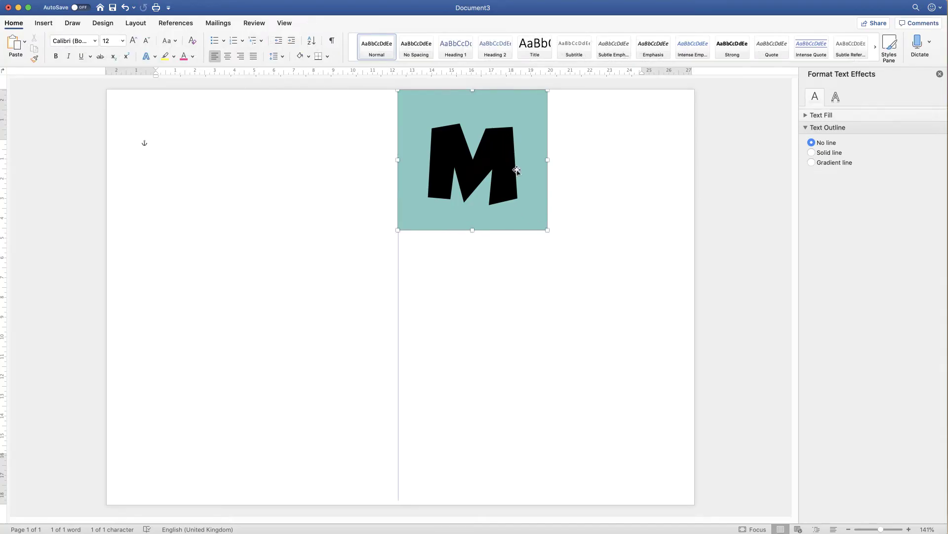
pyautogui.click(517, 168)
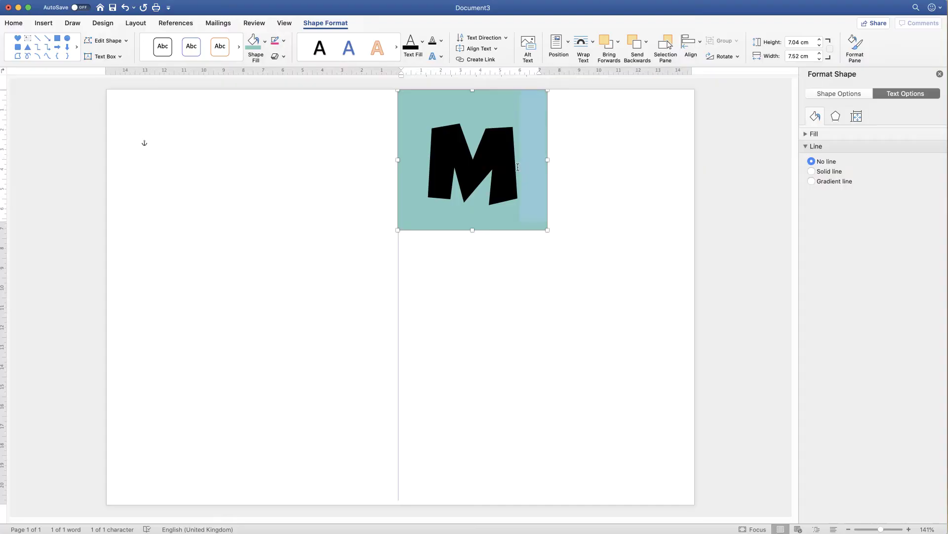
pyautogui.doubleClick(518, 166)
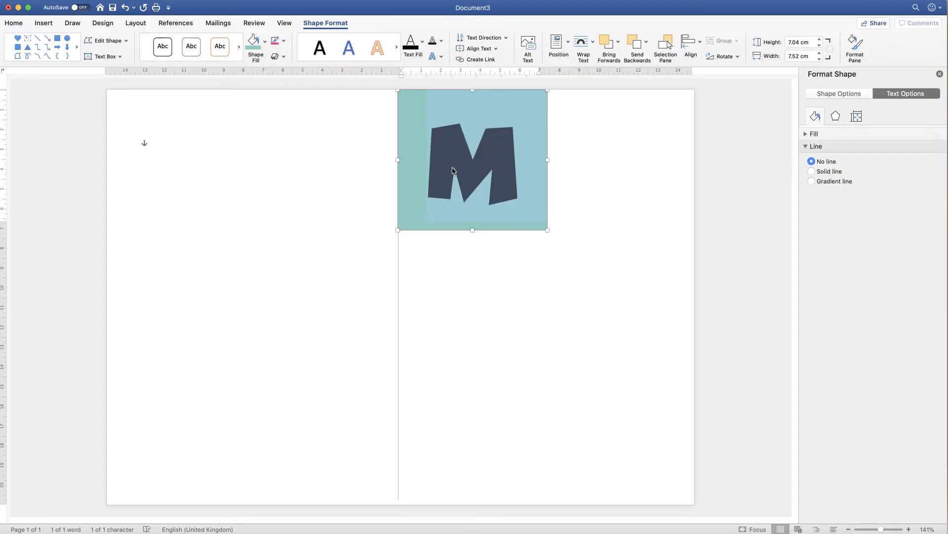
pyautogui.click(15, 23)
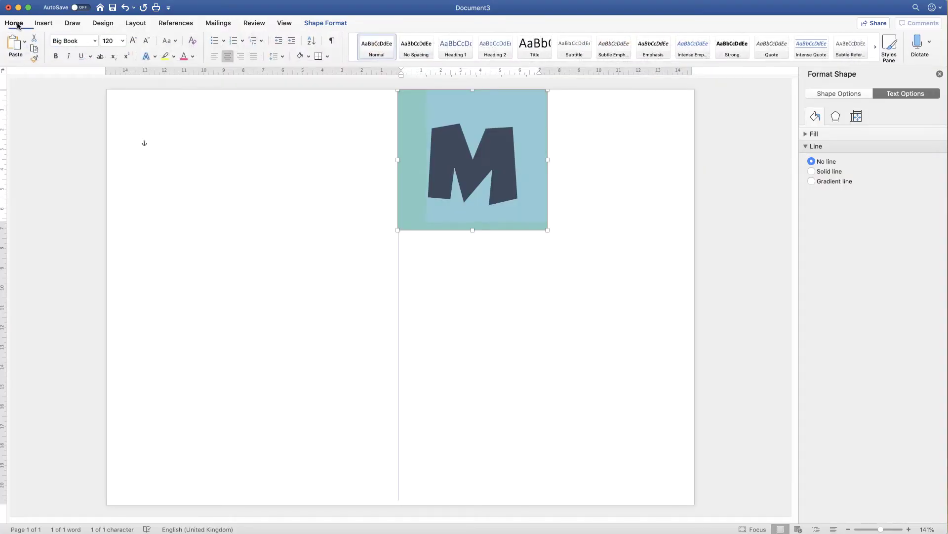
pyautogui.click(193, 57)
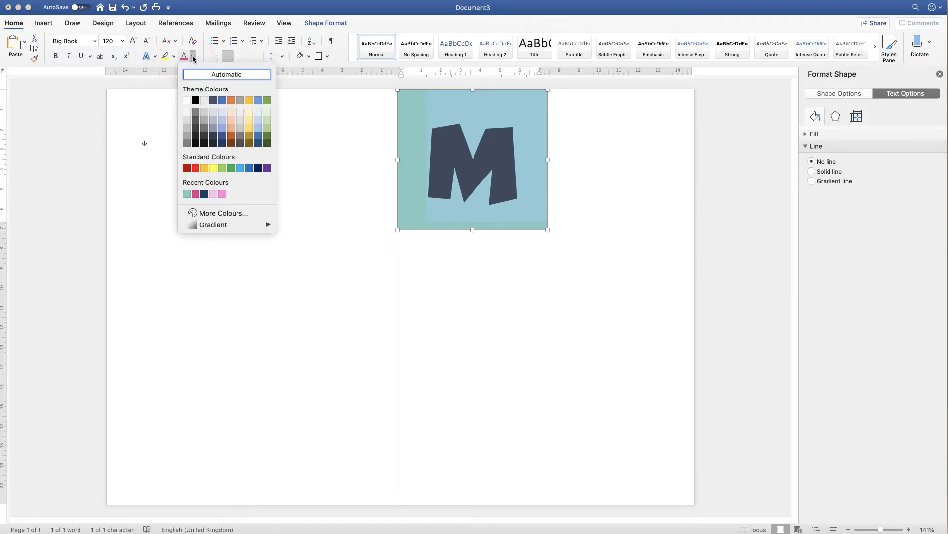
pyautogui.click(186, 100)
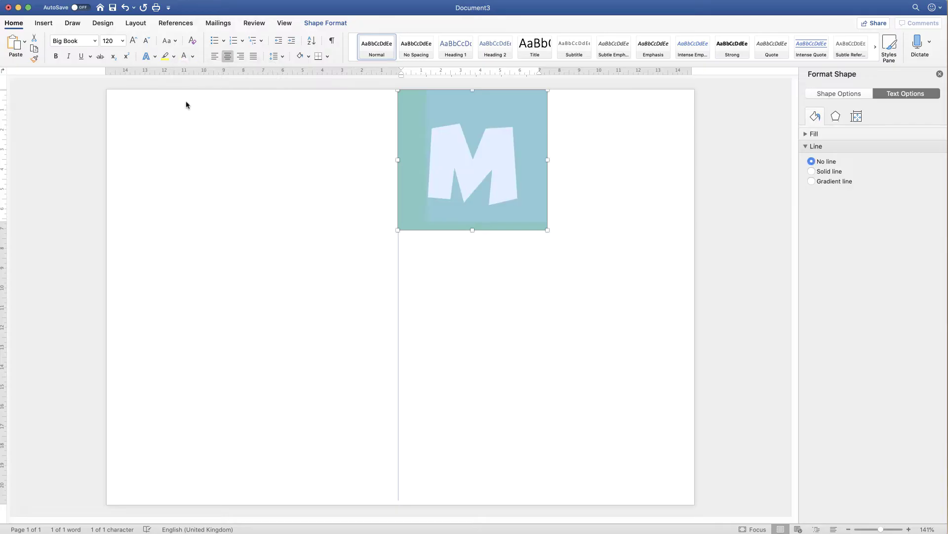
# Change the font colour of the letter M to the dark pink from the recent colours
pyautogui.click(192, 57)
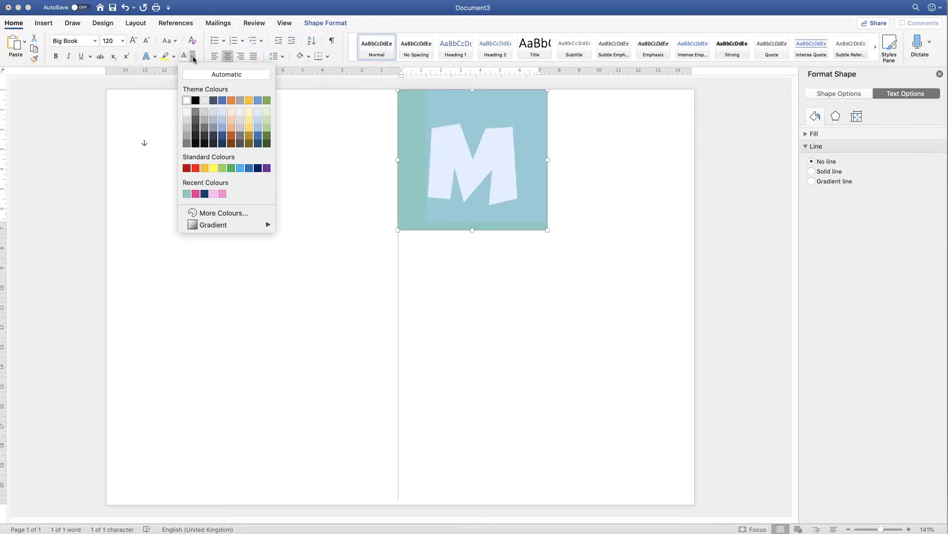
pyautogui.click(196, 193)
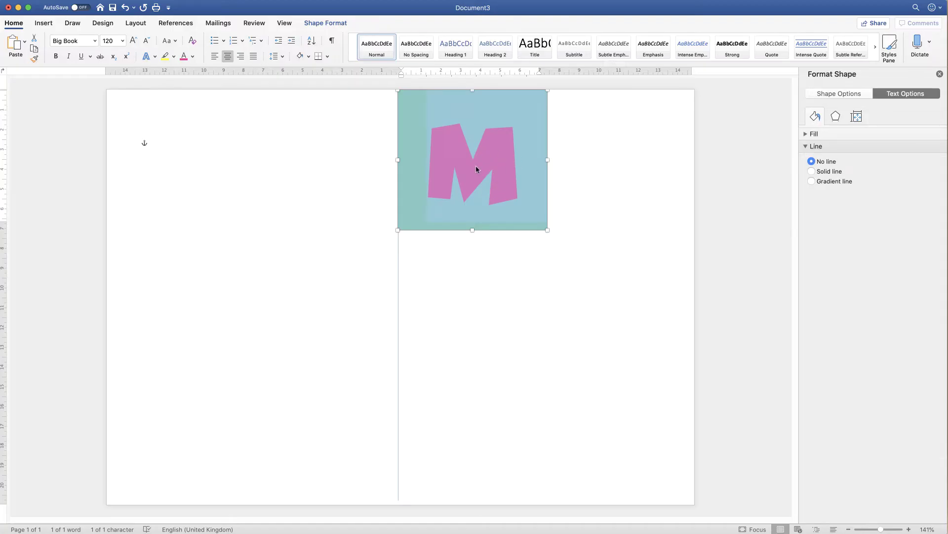
pyautogui.click(748, 181)
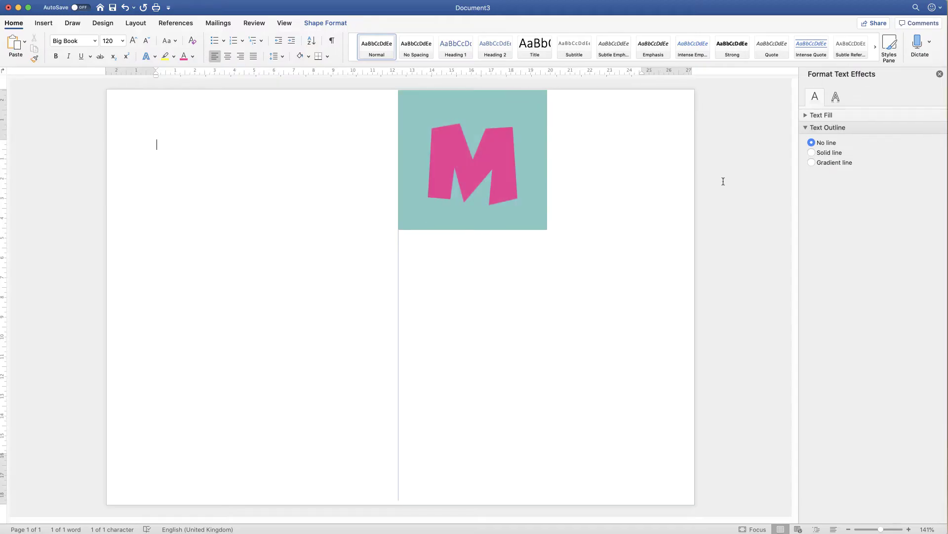
# Give the letter M in the text box an outer text shadow preset offset towards the upper right
pyautogui.click(527, 155)
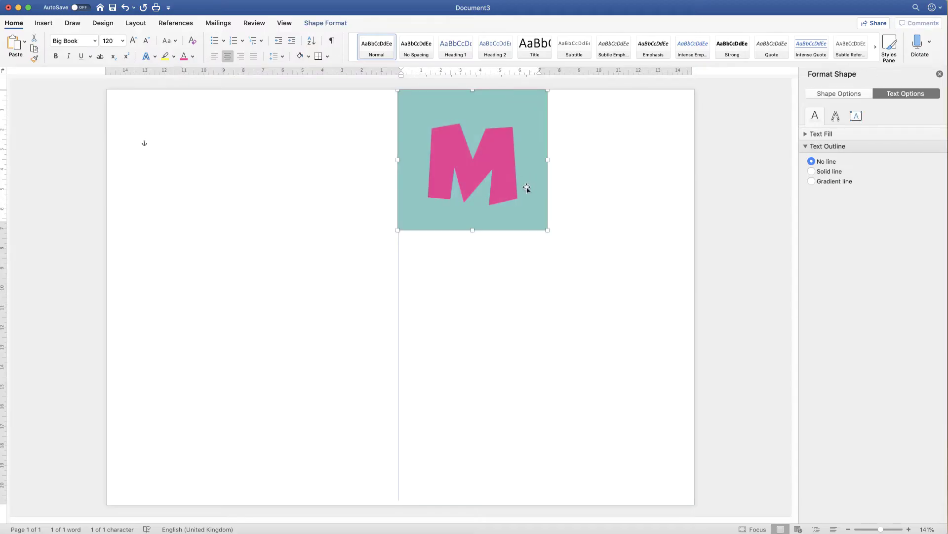
pyautogui.click(835, 116)
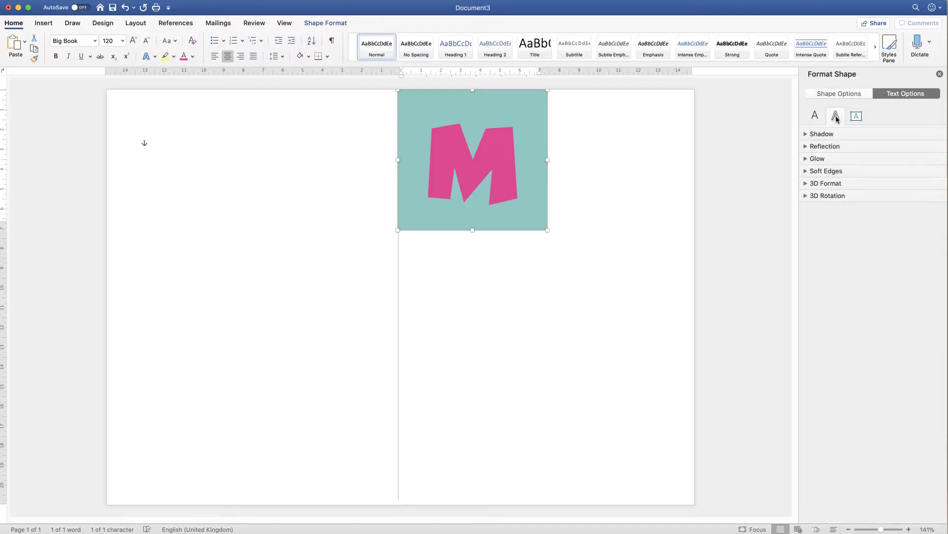
pyautogui.click(806, 135)
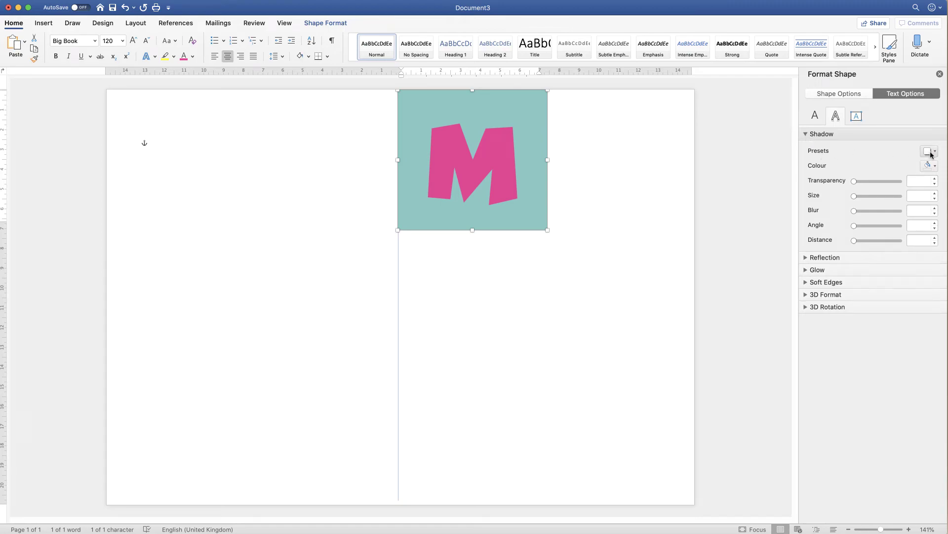
pyautogui.click(936, 154)
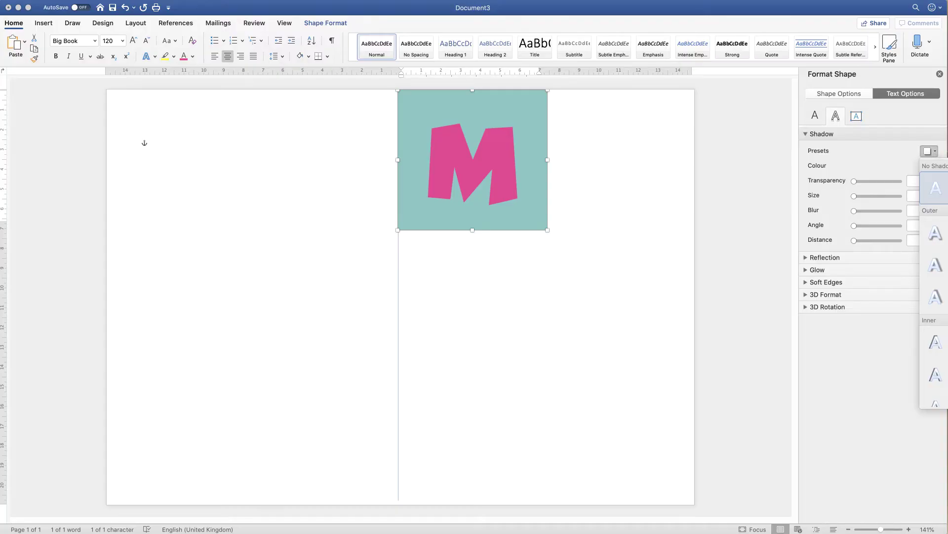
pyautogui.moveTo(947, 156); pyautogui.dragTo(879, 159)
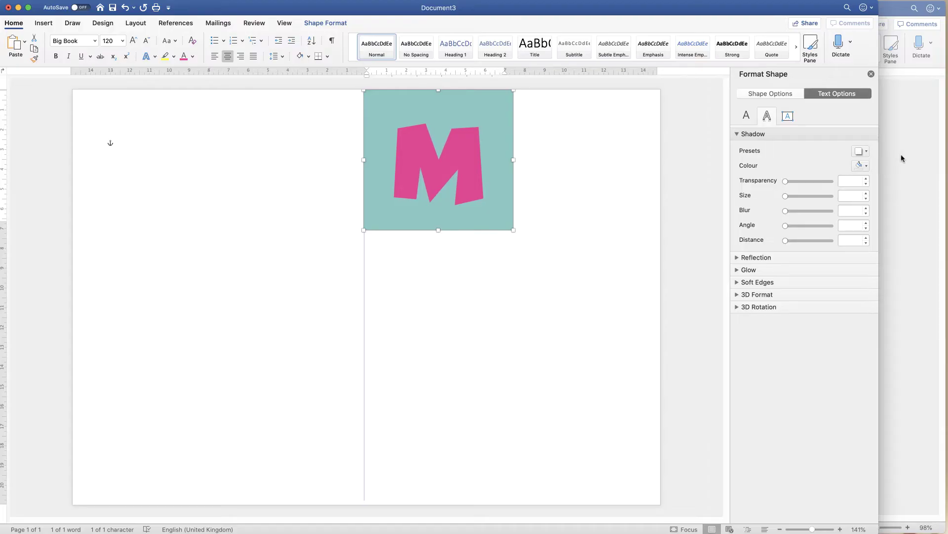
pyautogui.click(866, 151)
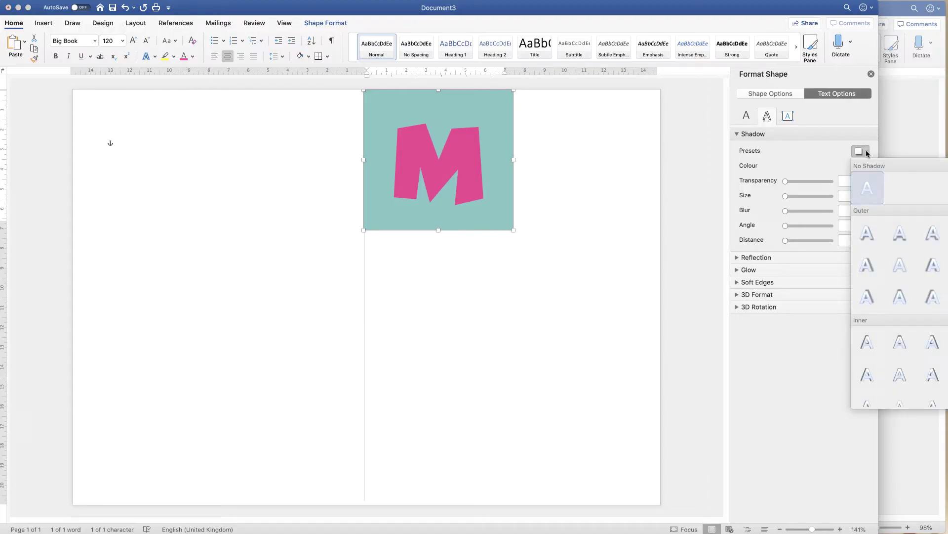
pyautogui.click(867, 299)
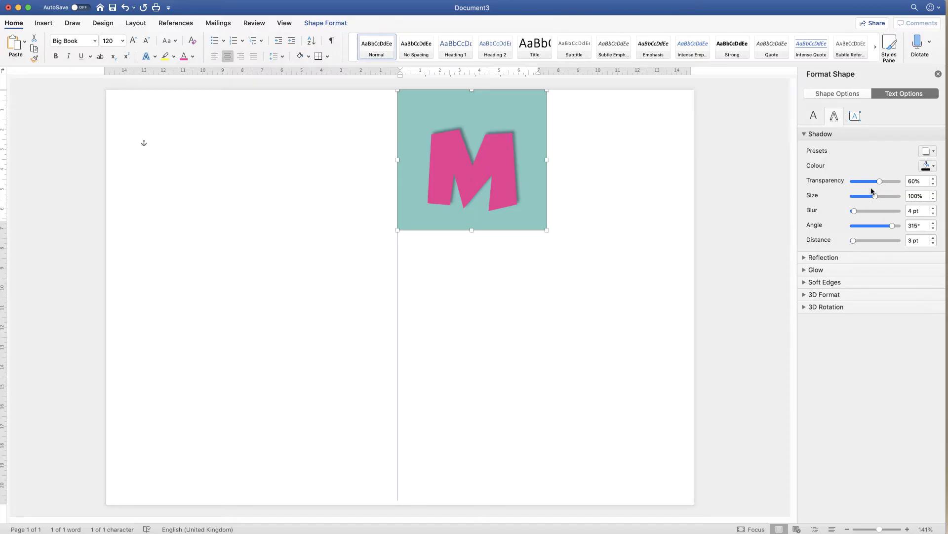
# Set the M's text shadow to 0 pt blur and 0° angle, and nudge the text box slightly up
pyautogui.moveTo(892, 227); pyautogui.dragTo(848, 212)
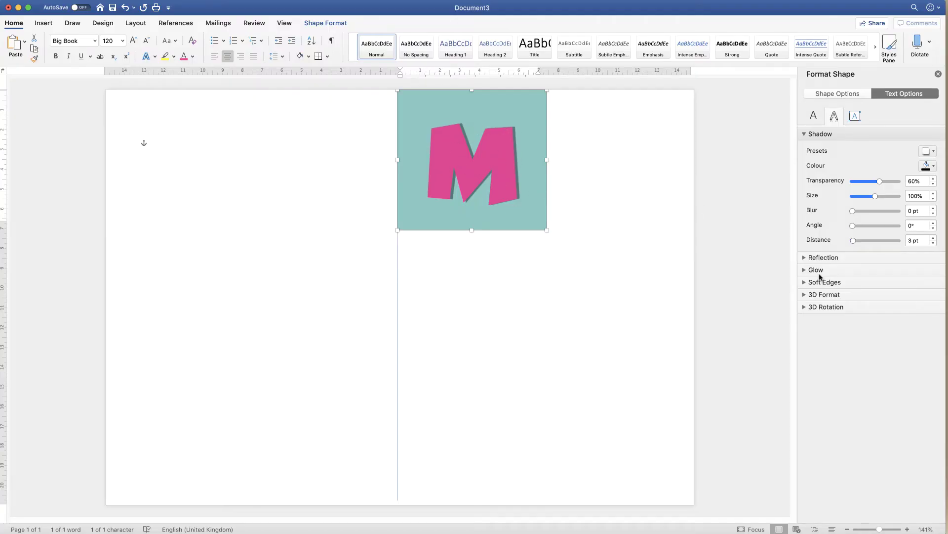
pyautogui.click(725, 255)
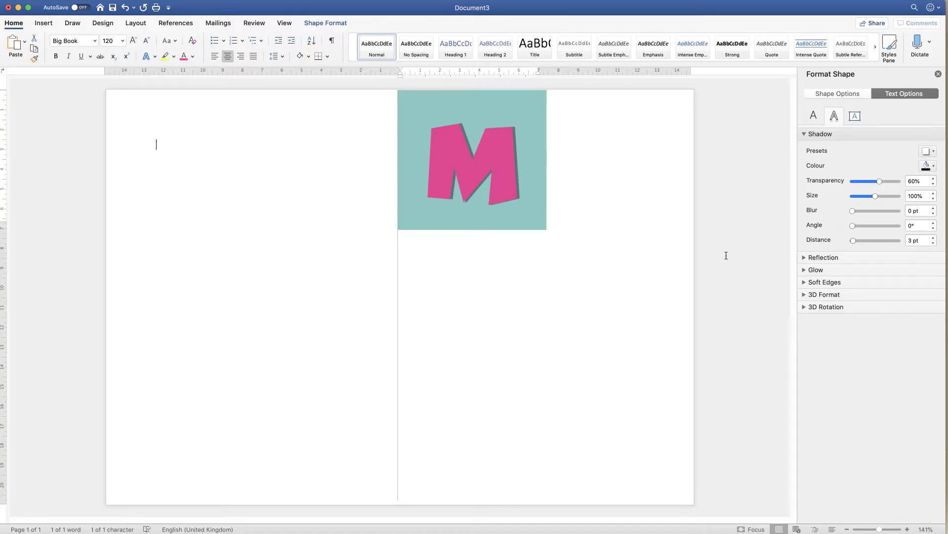
pyautogui.click(516, 106)
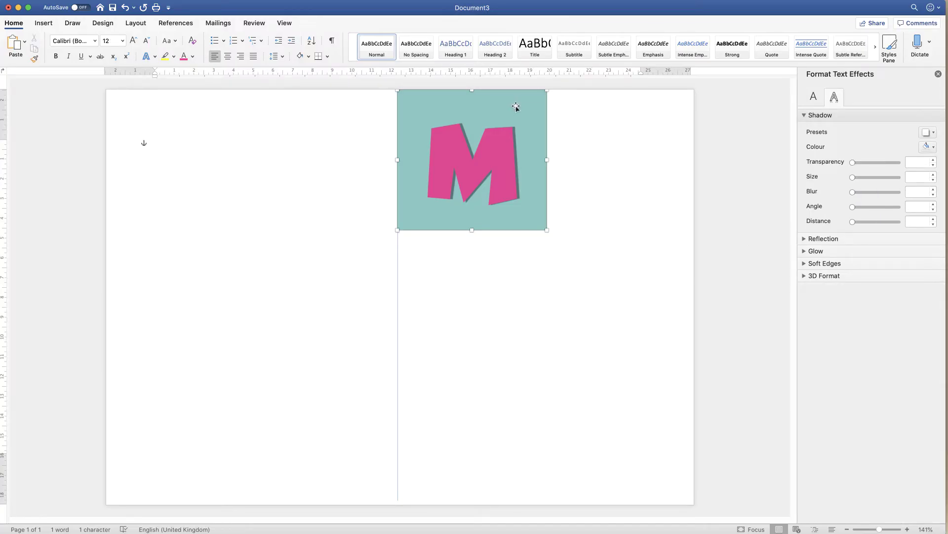
pyautogui.click(729, 174)
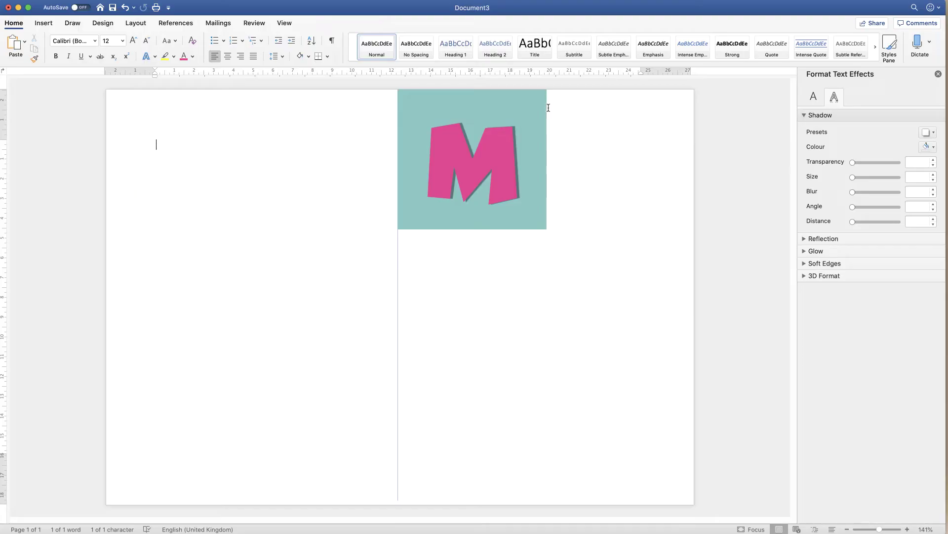
# Apply the centred outer shadow preset to the shape of the M text box
pyautogui.click(533, 214)
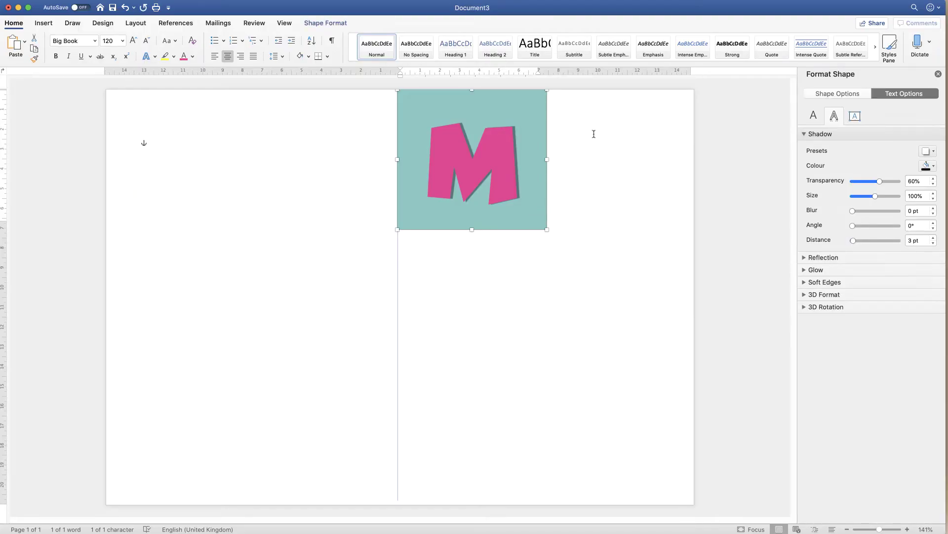
pyautogui.click(843, 96)
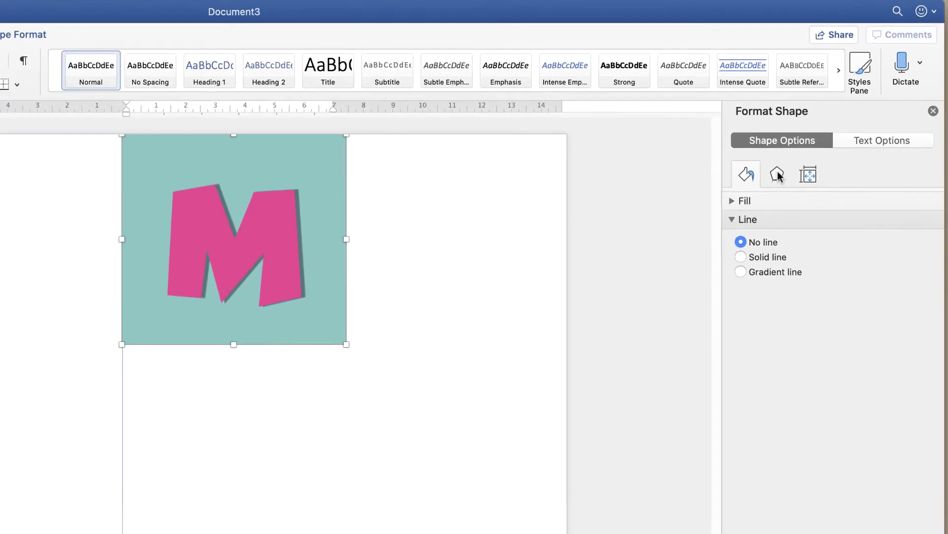
pyautogui.click(720, 232)
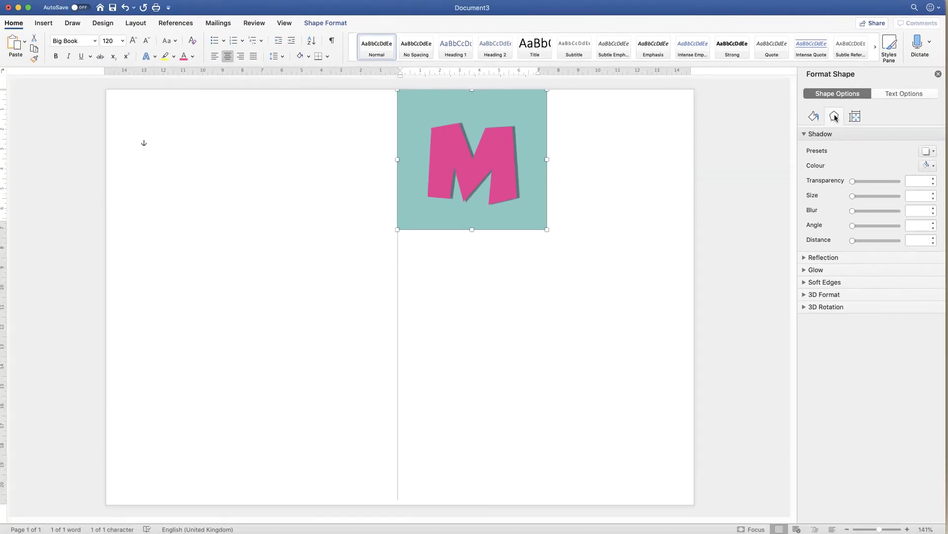
pyautogui.click(804, 134)
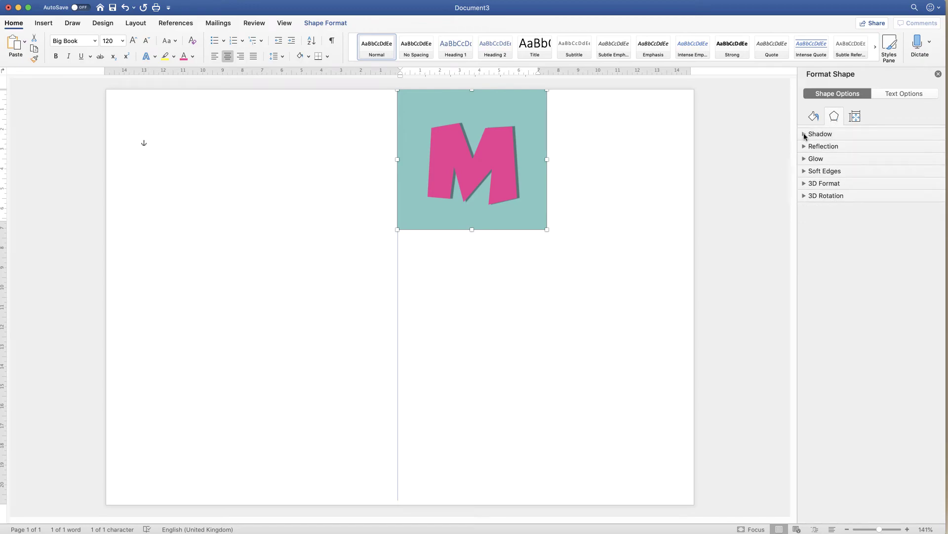
pyautogui.click(804, 135)
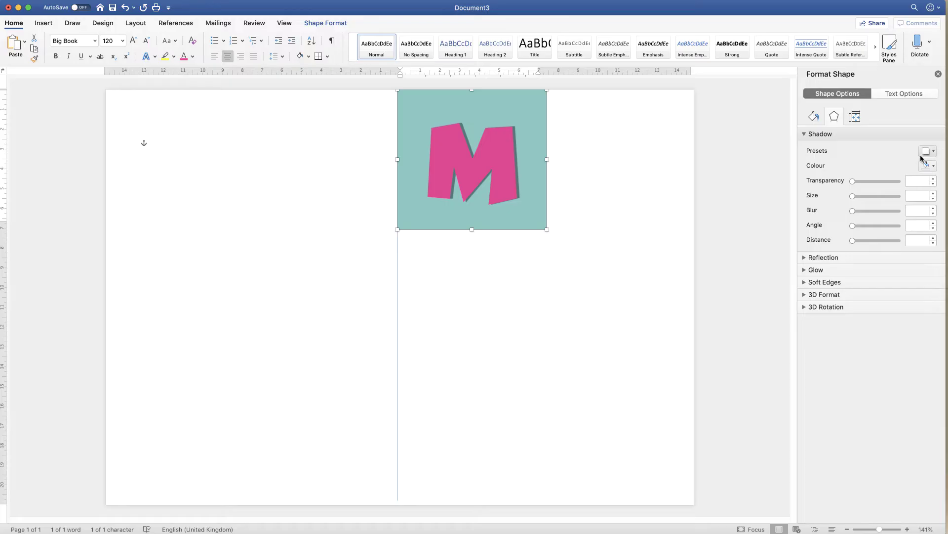
pyautogui.click(933, 151)
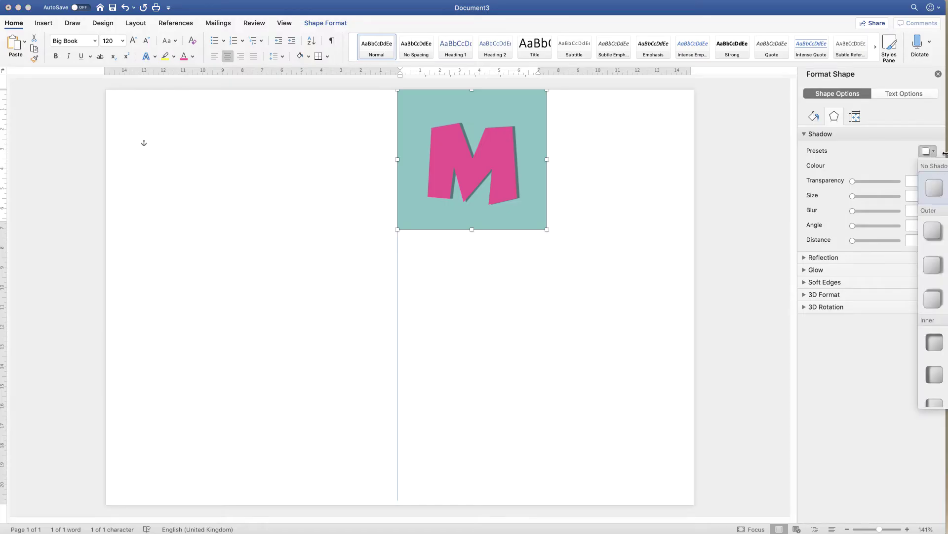
pyautogui.moveTo(945, 154); pyautogui.dragTo(864, 154)
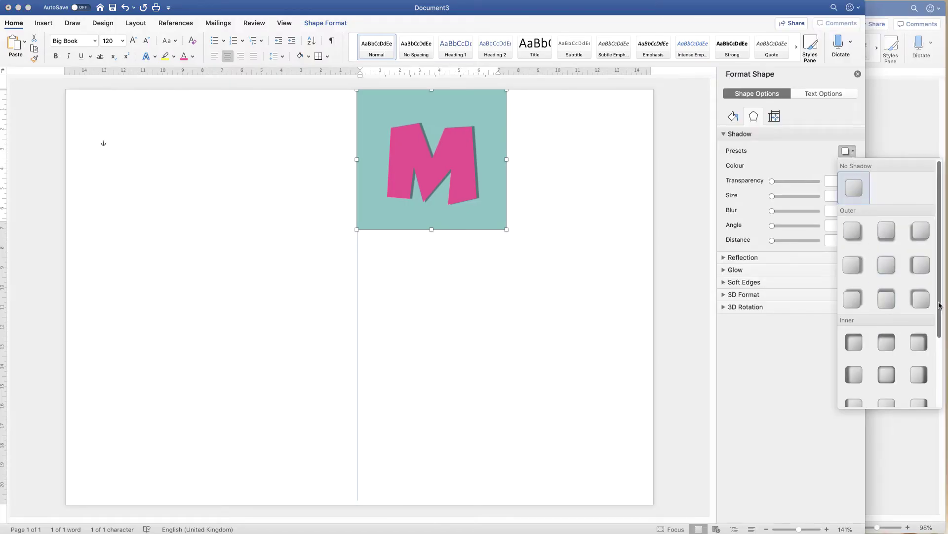
pyautogui.moveTo(940, 306); pyautogui.dragTo(939, 405)
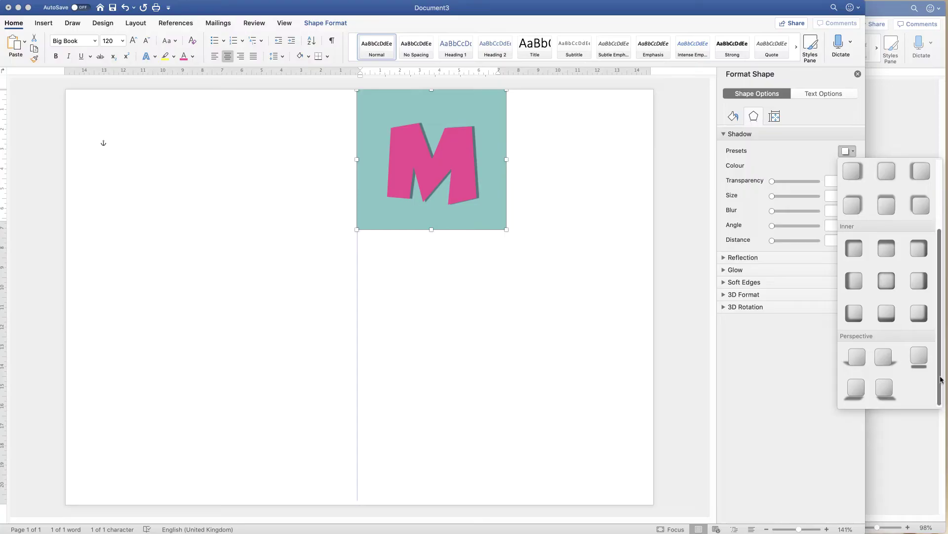
pyautogui.scroll(5, 942, 379)
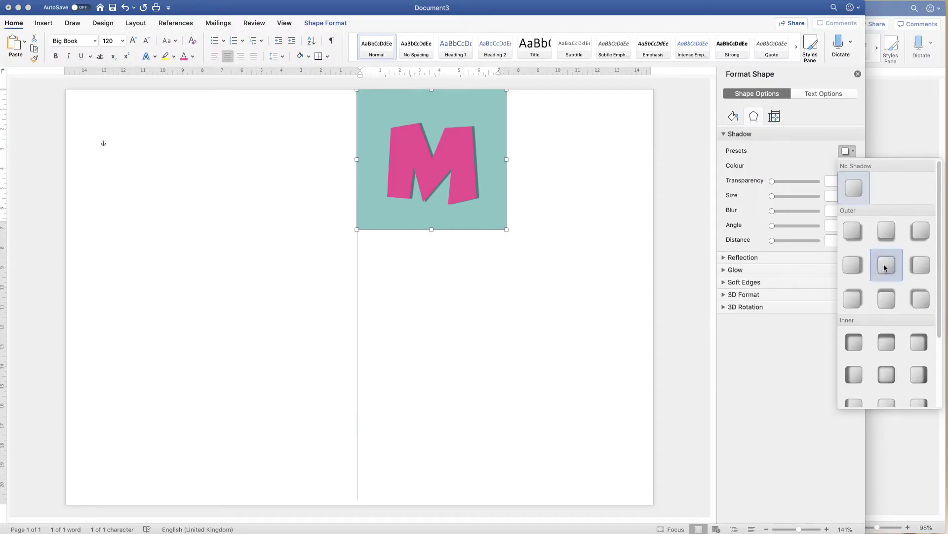
pyautogui.click(885, 266)
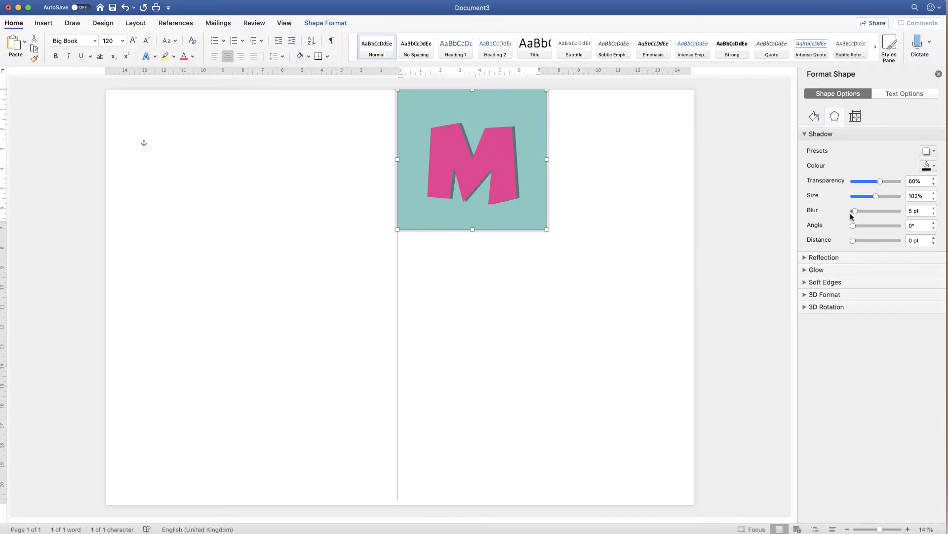
# Set the text box's shape shadow to 9 pt blur and 101% size
pyautogui.moveTo(856, 212)
pyautogui.mouseDown()
pyautogui.moveTo(877, 196)
pyautogui.moveTo(859, 212)
pyautogui.mouseUp()
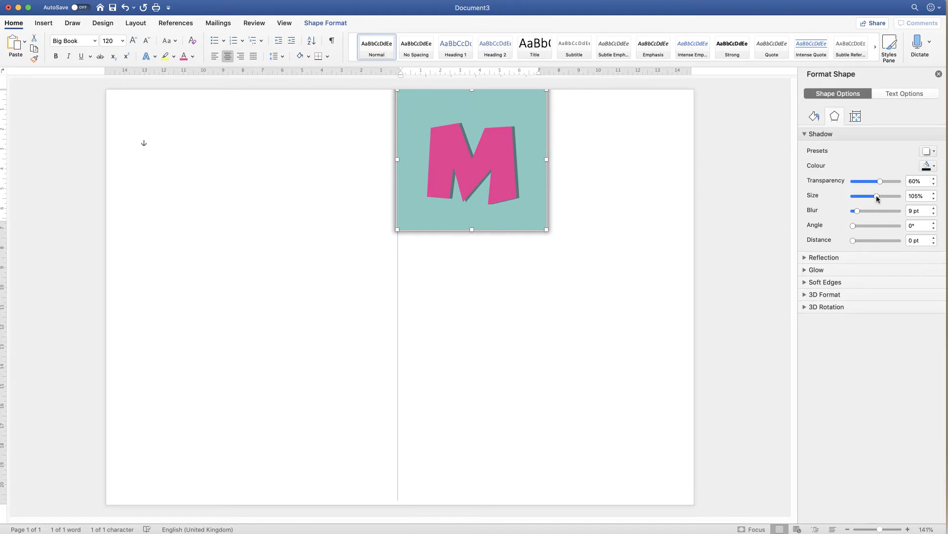
pyautogui.moveTo(878, 196); pyautogui.dragTo(876, 197)
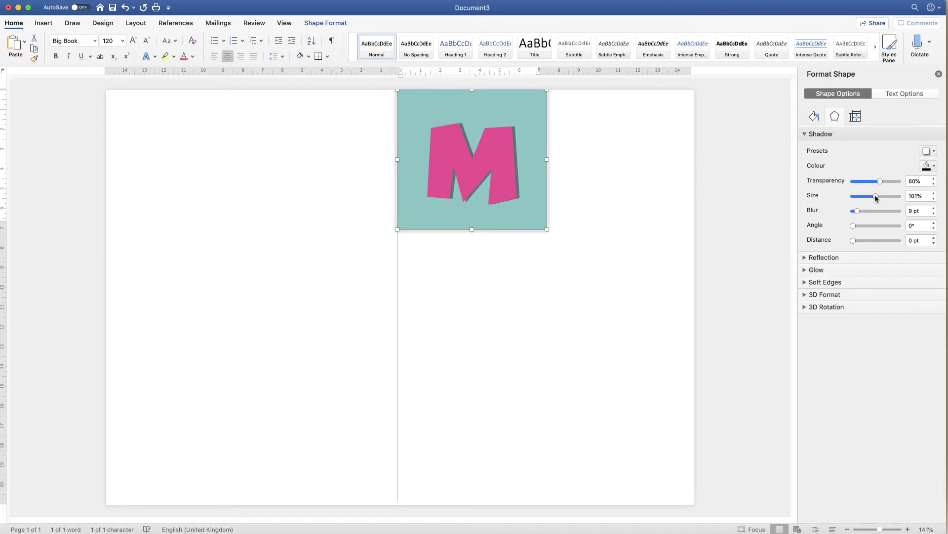
pyautogui.click(734, 219)
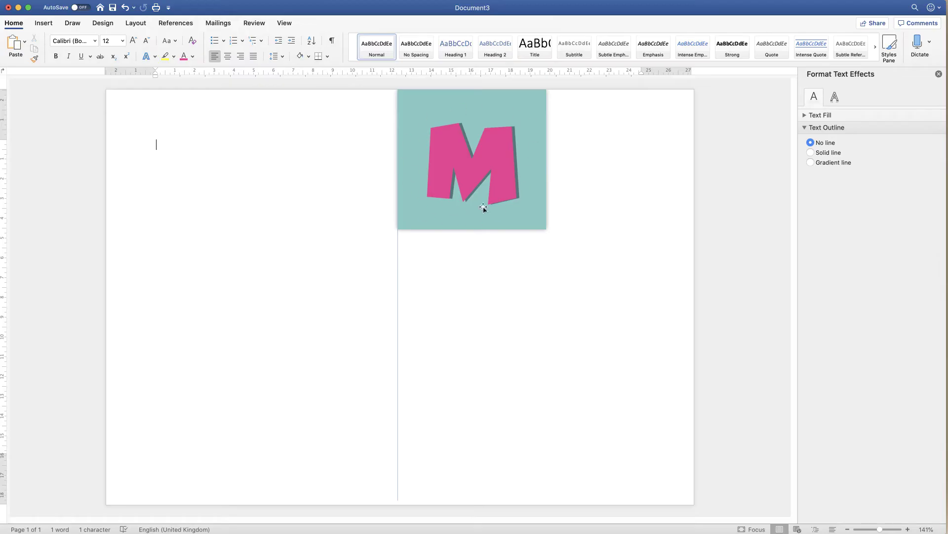
# Duplicate the M text box twice, placing one copy mid-height at the page's right edge and one at the page bottom against the centre line
pyautogui.click(528, 216)
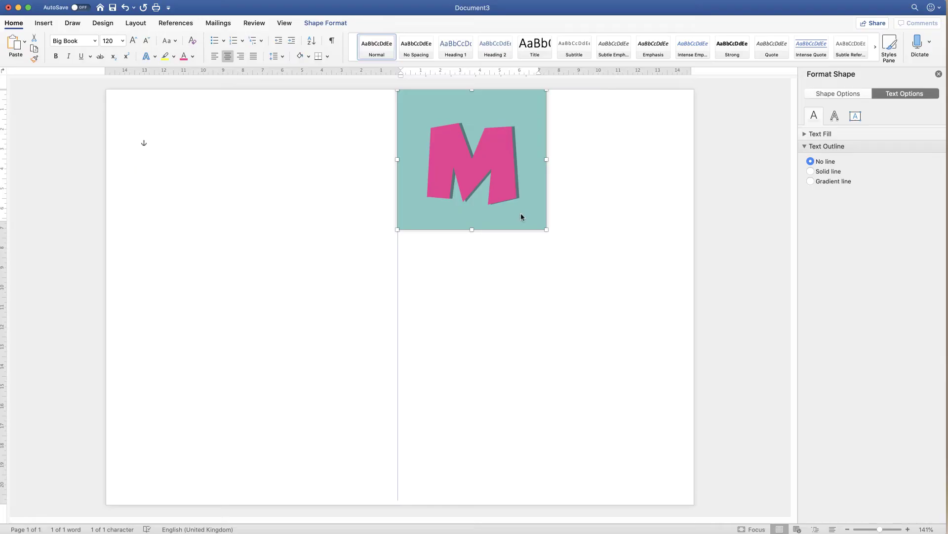
pyautogui.press('super+v')
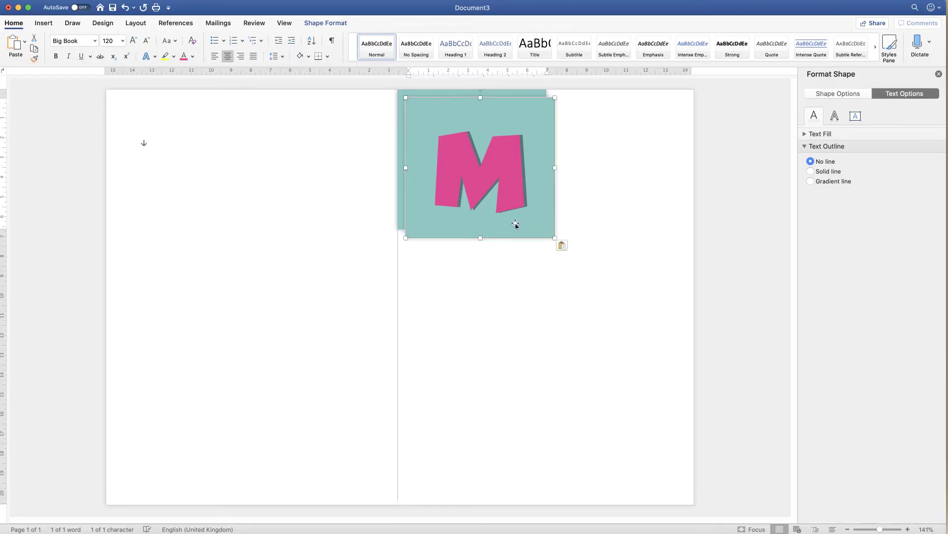
pyautogui.moveTo(517, 227); pyautogui.dragTo(653, 354)
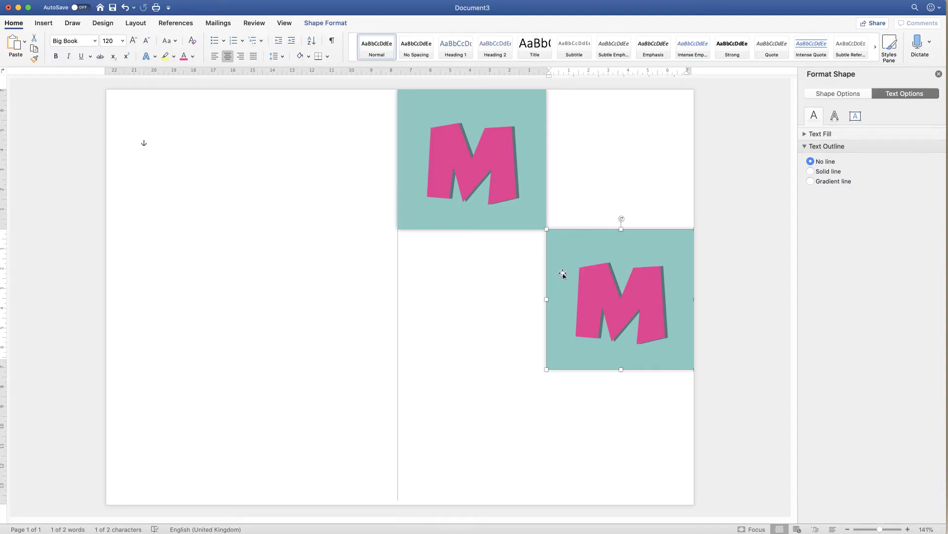
pyautogui.moveTo(588, 264); pyautogui.dragTo(448, 395)
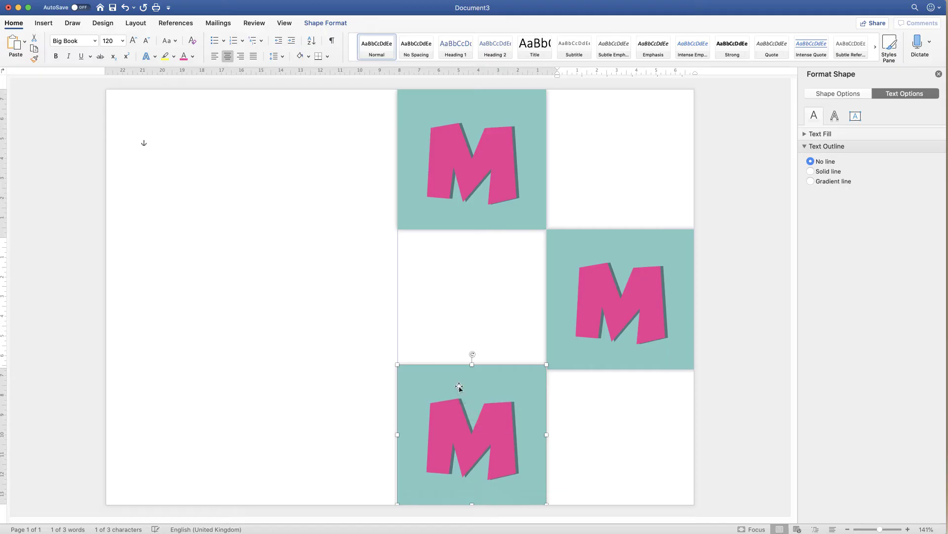
# Replace the letter in the text box at the page's right edge with U
pyautogui.click(629, 302)
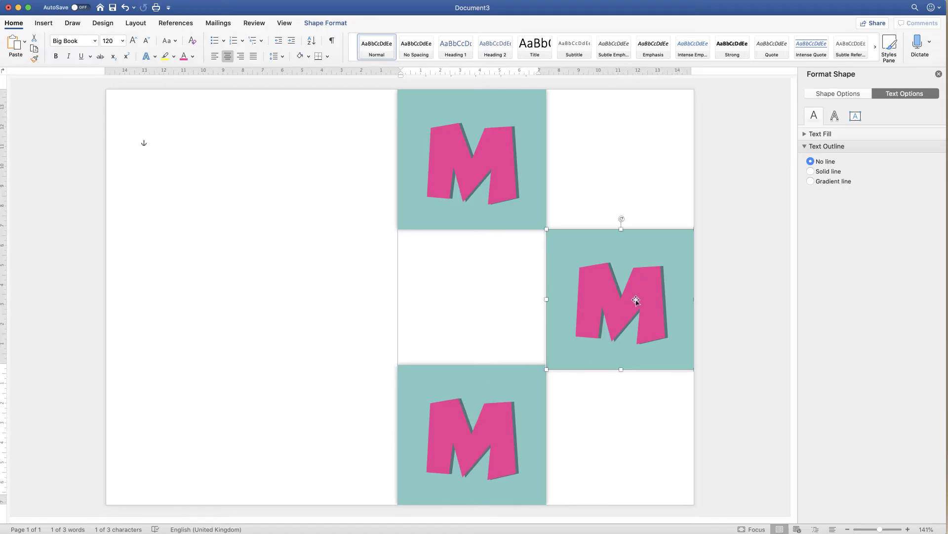
pyautogui.click(662, 298)
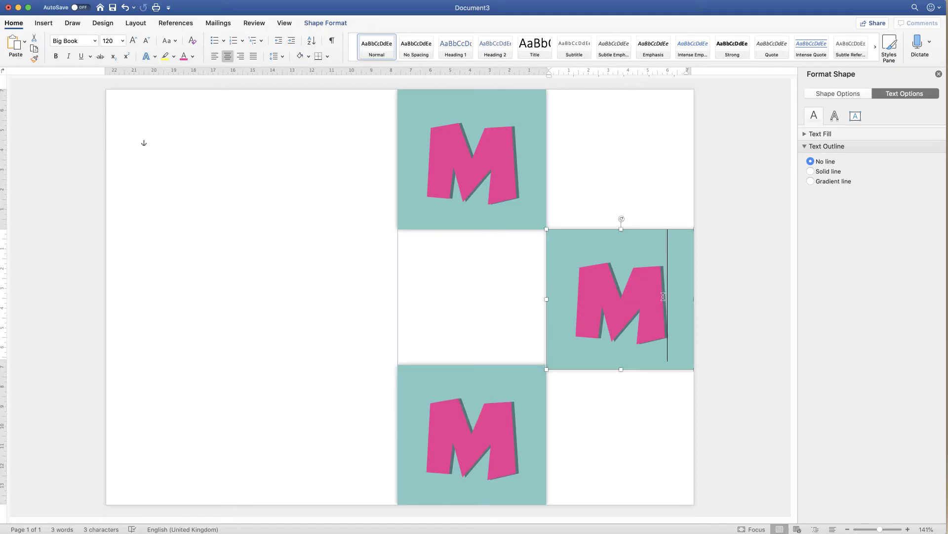
pyautogui.doubleClick(605, 301)
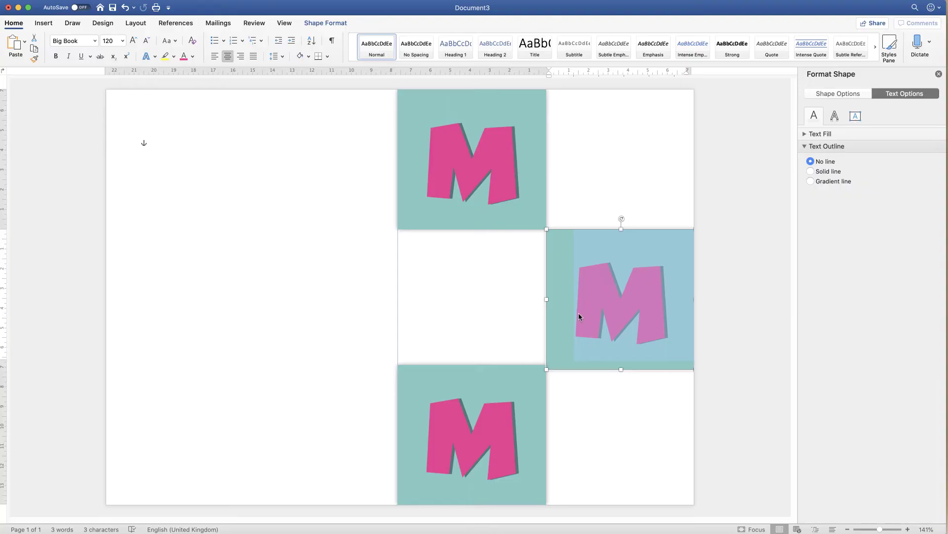
pyautogui.write('U')
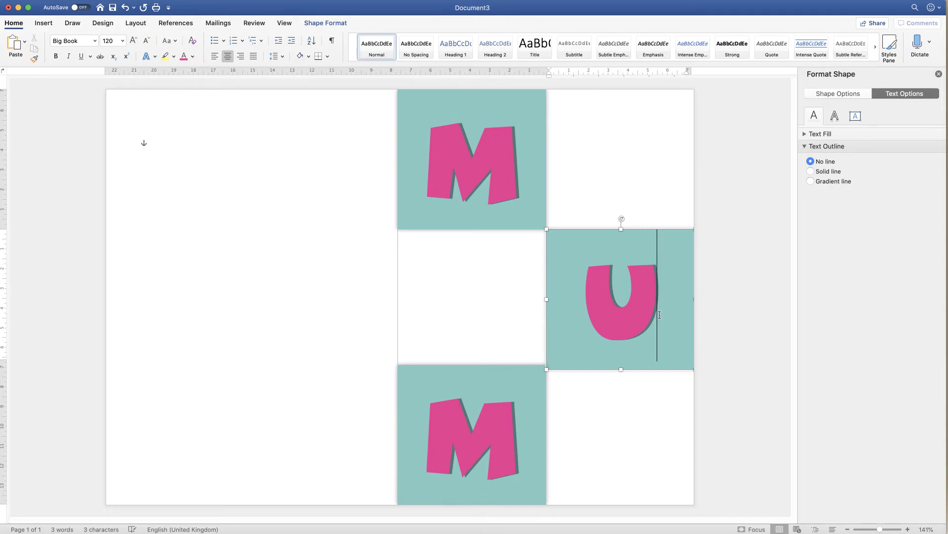
# Nudge the U text box up slightly so its upper edge overlaps the lower edge level of the first M box
pyautogui.click(611, 412)
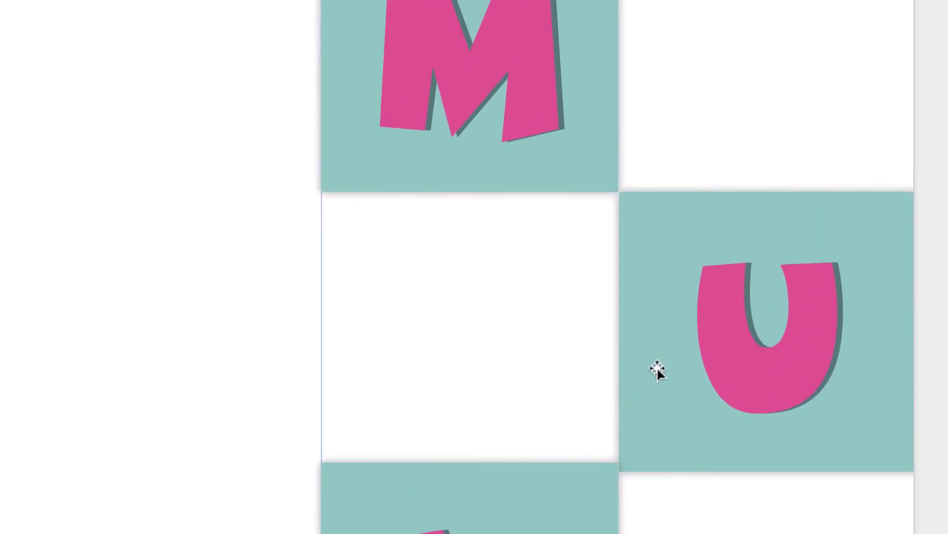
pyautogui.click(652, 273)
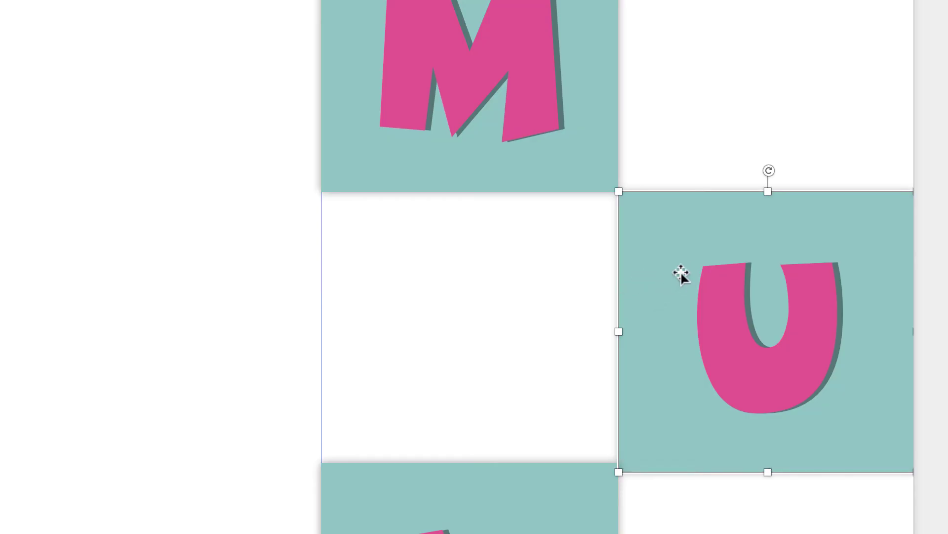
pyautogui.press('Up')
pyautogui.press('Up')
pyautogui.press('Up')
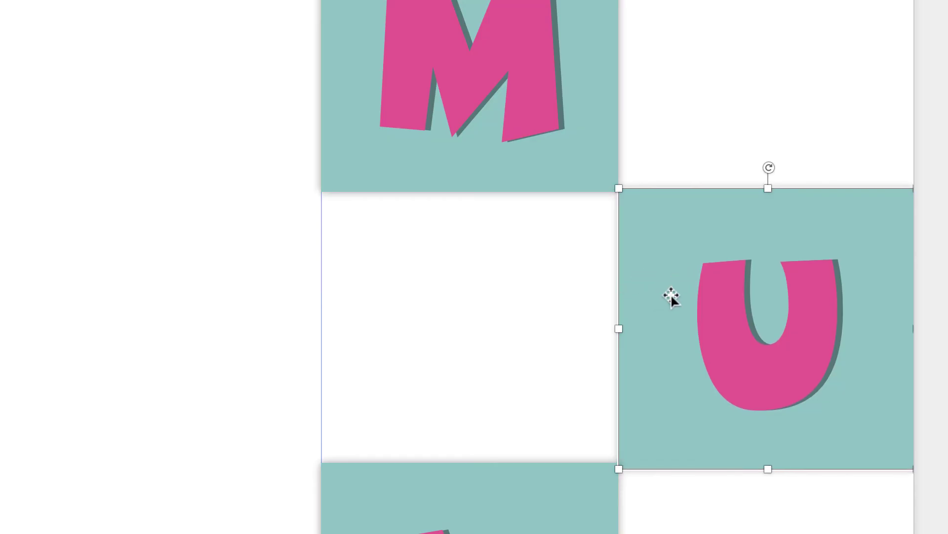
pyautogui.click(673, 522)
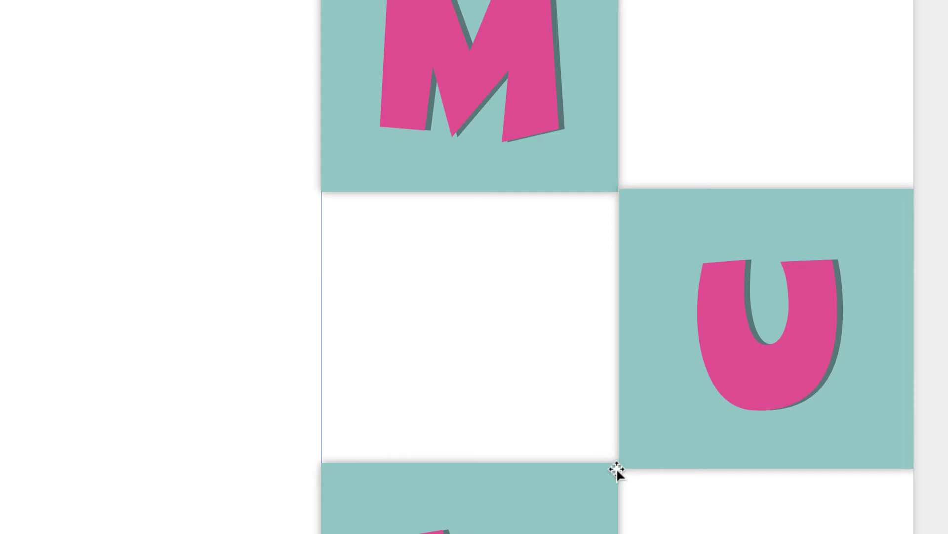
# Nudge the U text box slightly inward so it overlaps the edges of the neighbouring M column
pyautogui.click(656, 267)
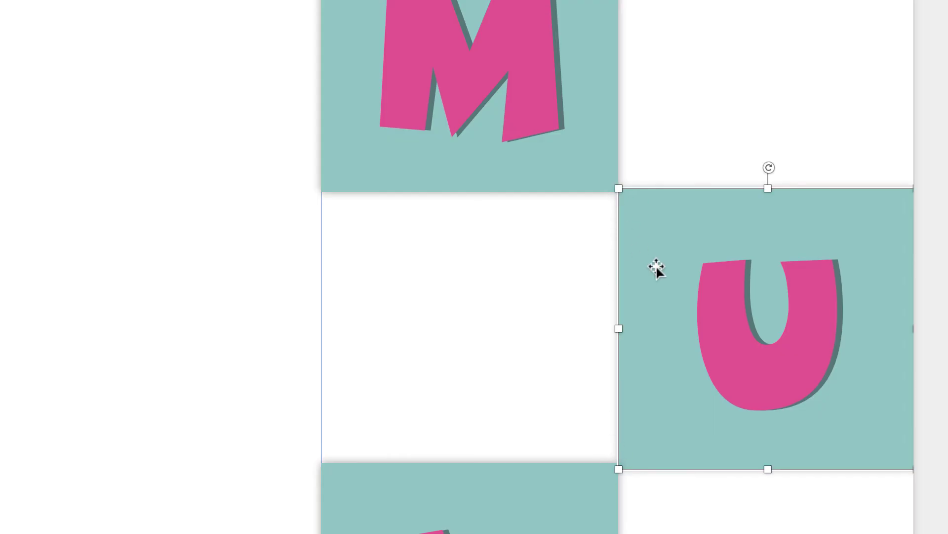
pyautogui.press('Left')
pyautogui.press('Left')
pyautogui.press('Left')
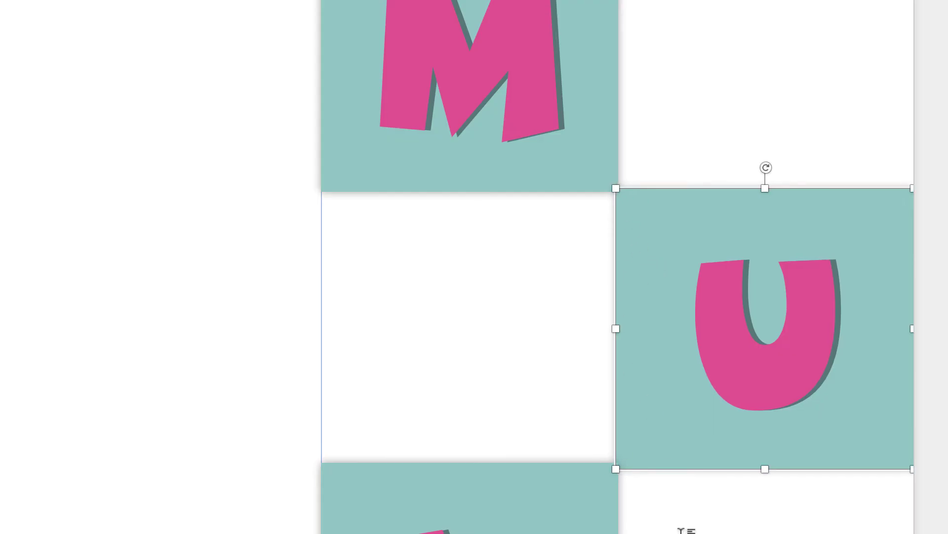
pyautogui.click(682, 528)
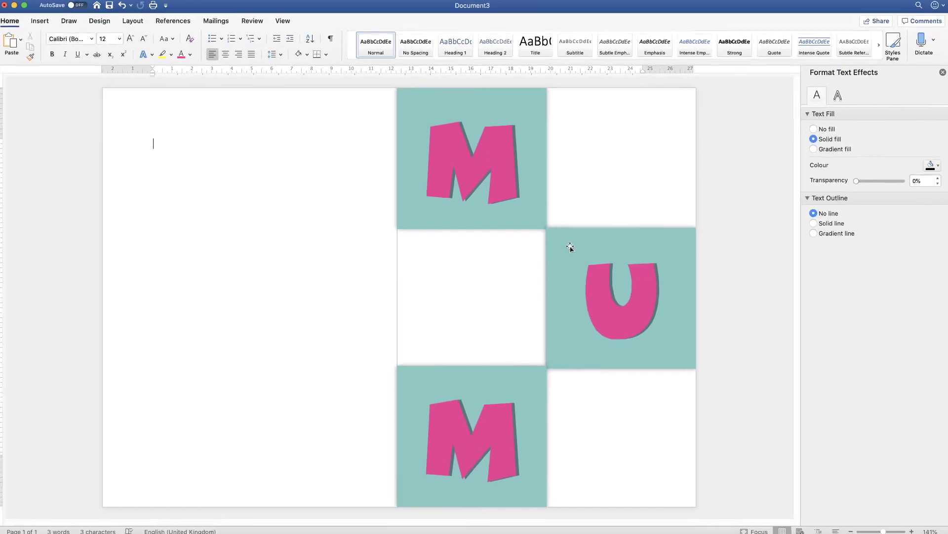
# Send the U text box to the back of the stacking order
pyautogui.click(570, 247)
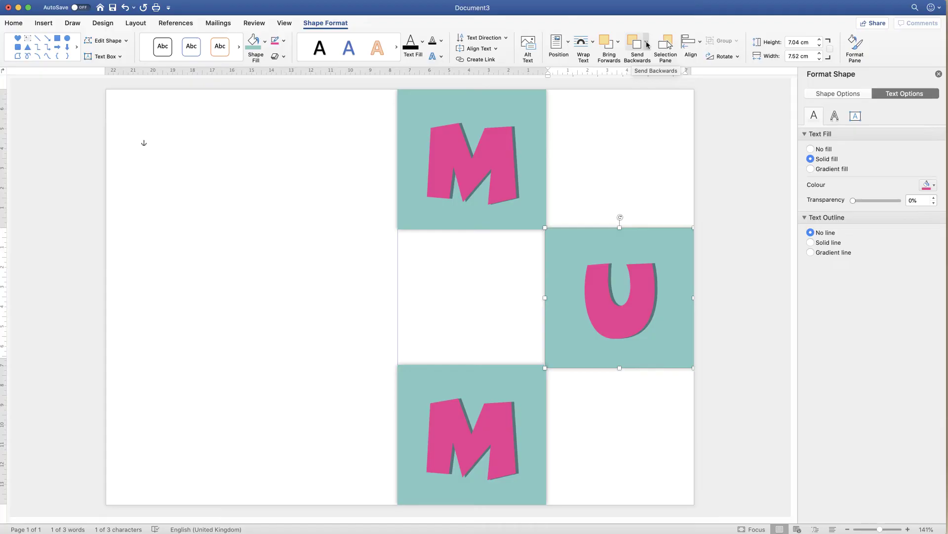
pyautogui.click(647, 44)
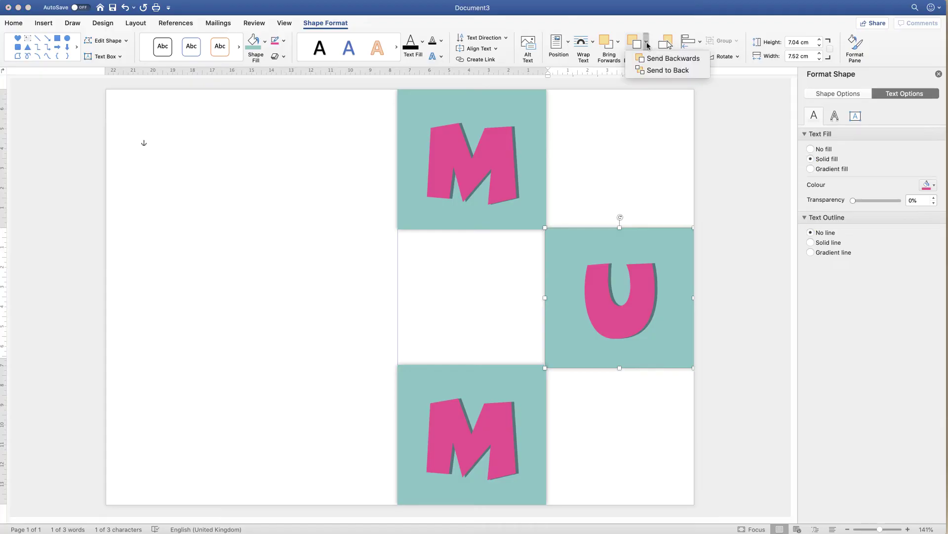
pyautogui.click(657, 71)
pyautogui.click(672, 150)
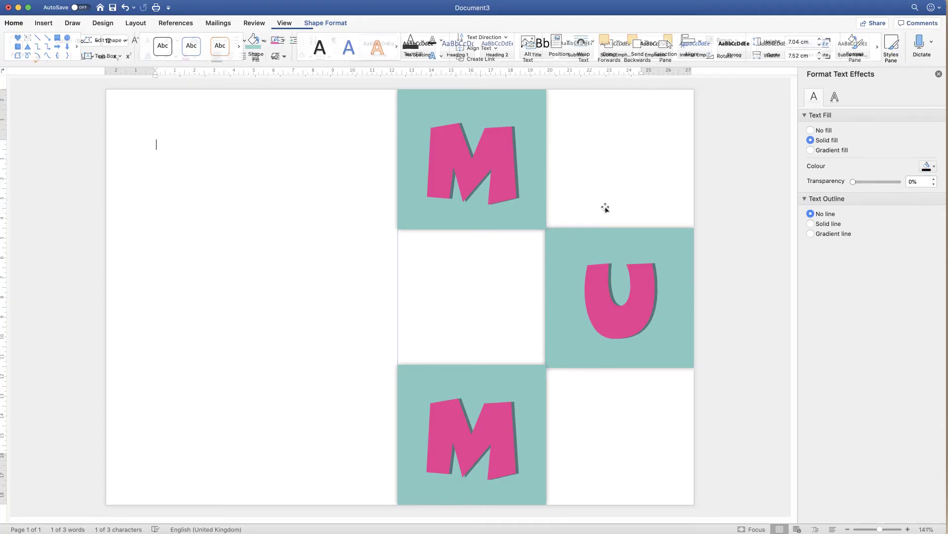
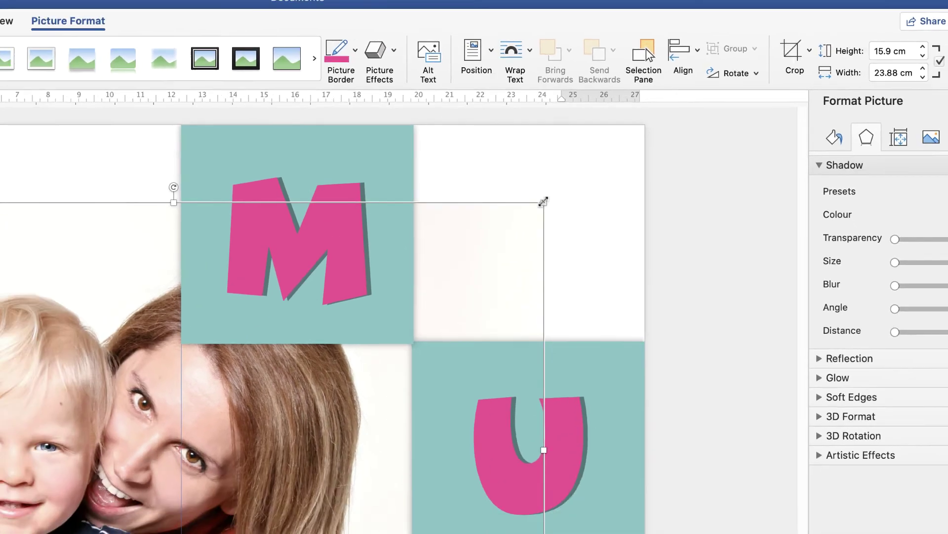
# Scale the photo of the woman and blond boy down to 11 × 16.51 cm and set its text wrapping to Behind Text
pyautogui.moveTo(476, 253); pyautogui.dragTo(228, 380)
pyautogui.moveTo(506, 203); pyautogui.dragTo(271, 236)
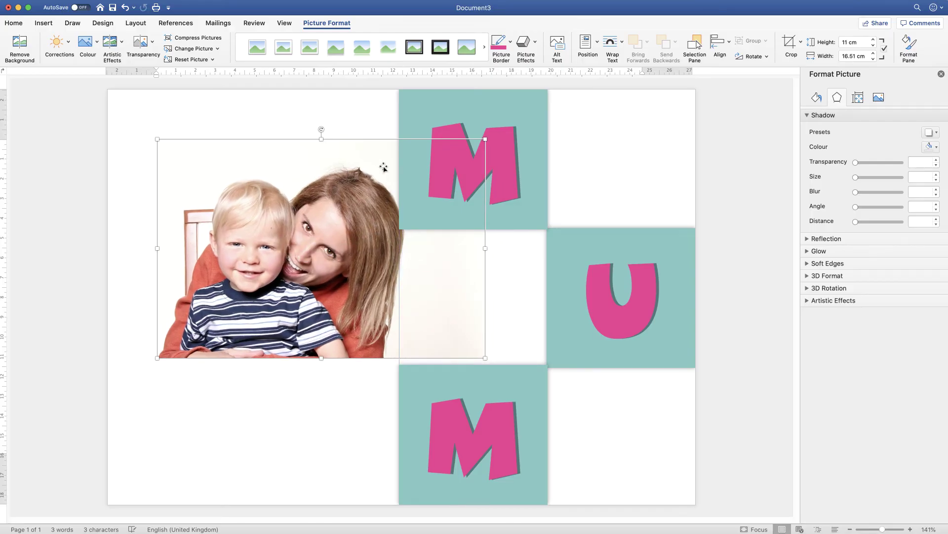
pyautogui.moveTo(321, 221)
pyautogui.mouseDown()
pyautogui.moveTo(293, 256)
pyautogui.moveTo(361, 225)
pyautogui.moveTo(331, 226)
pyautogui.mouseUp()
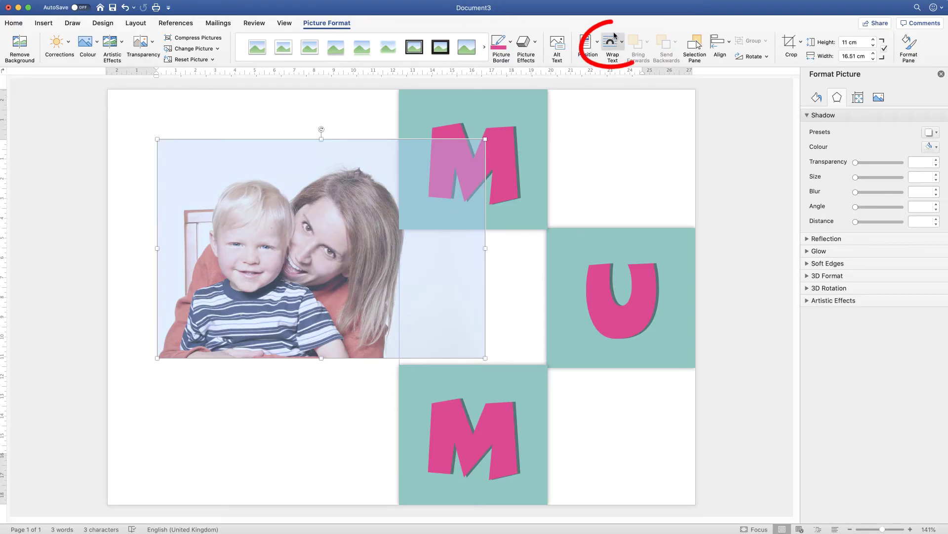
pyautogui.click(622, 45)
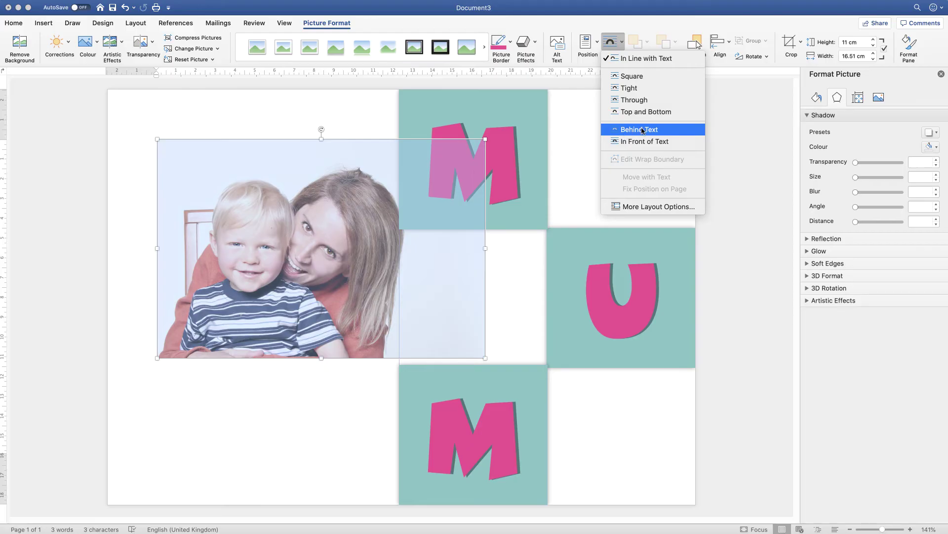
pyautogui.click(624, 130)
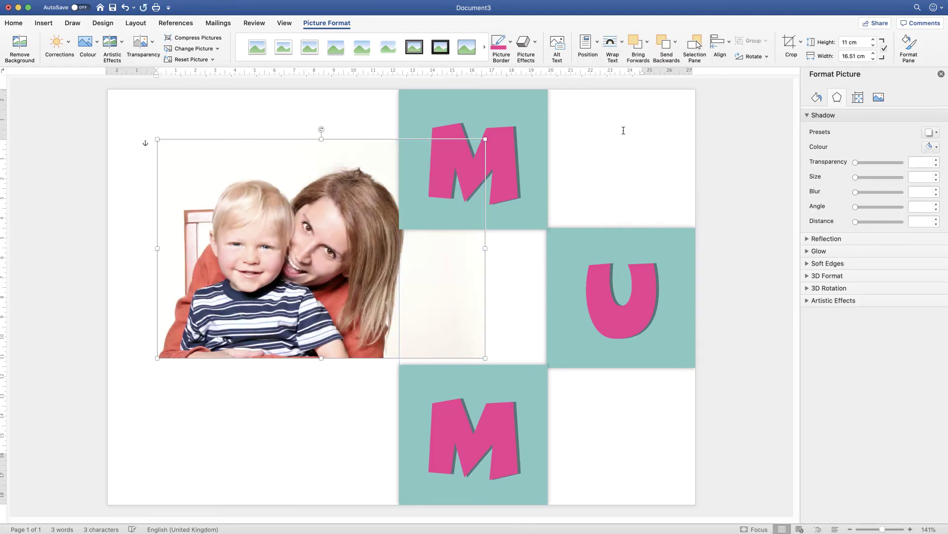
# Move and shrink the woman-and-boy photo to fill the empty space beside the upper M box, above the U
pyautogui.moveTo(321, 311); pyautogui.dragTo(653, 230)
pyautogui.moveTo(492, 276); pyautogui.dragTo(588, 210)
pyautogui.moveTo(641, 161); pyautogui.dragTo(586, 185)
pyautogui.moveTo(534, 231); pyautogui.dragTo(540, 229)
pyautogui.moveTo(623, 181); pyautogui.dragTo(605, 181)
pyautogui.press('Escape')
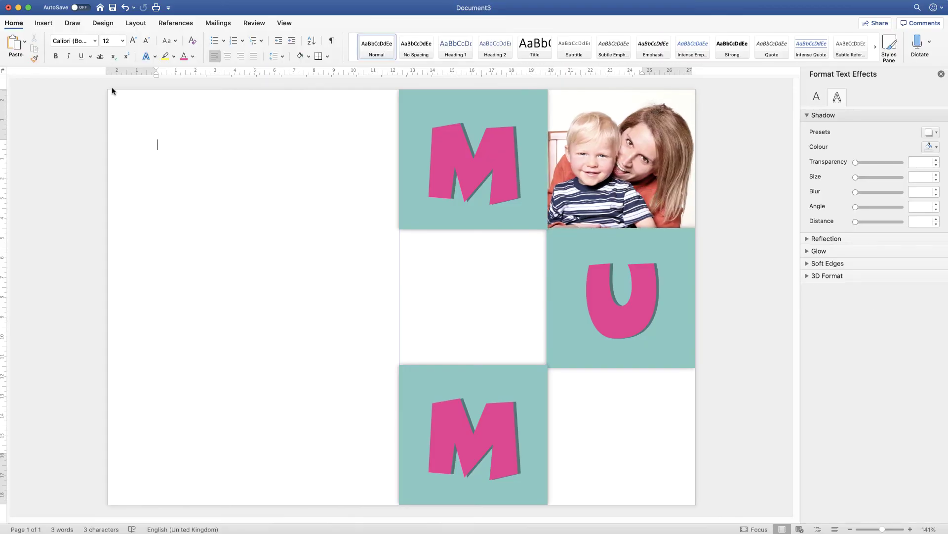
# Insert the picture file park-2967756_1920.jpg from the You Tube Demo folder
pyautogui.click(43, 24)
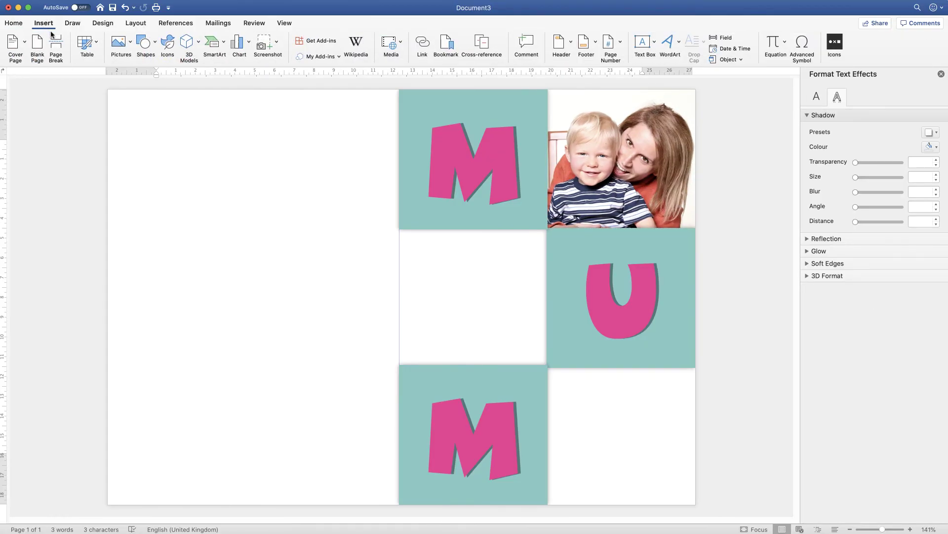
pyautogui.click(131, 45)
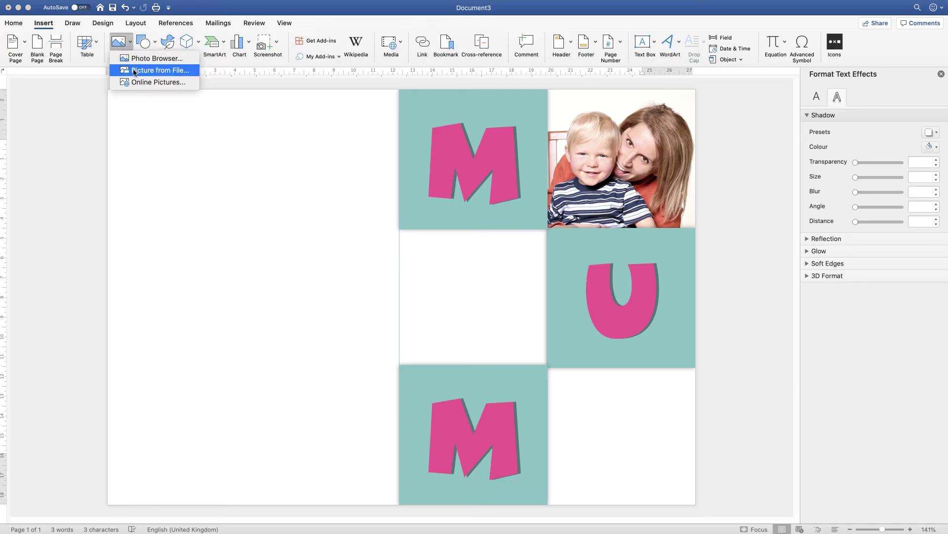
pyautogui.click(134, 70)
pyautogui.click(572, 141)
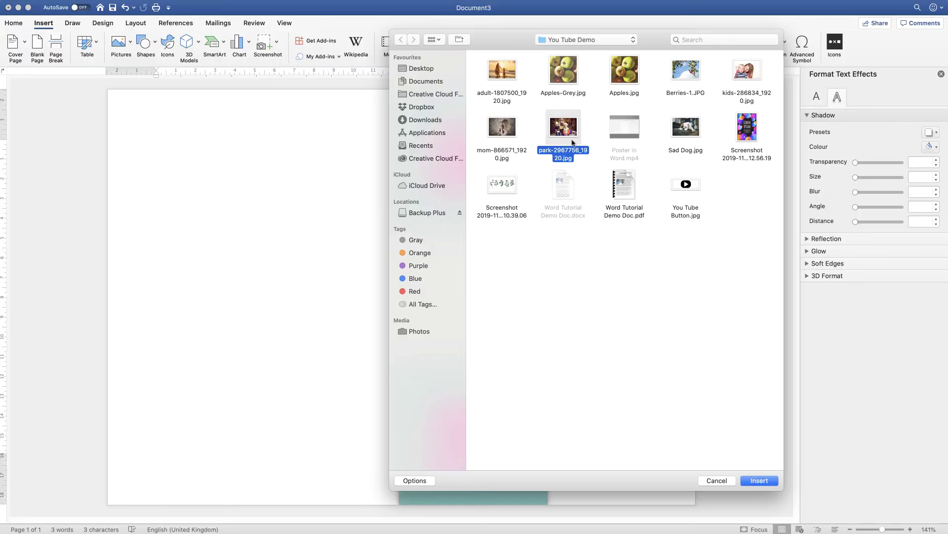
pyautogui.click(757, 480)
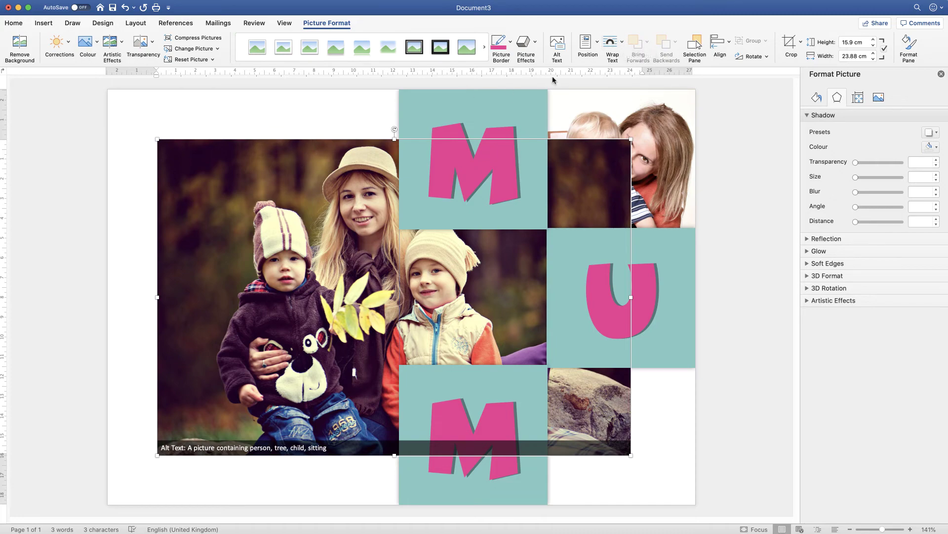
# Place the park photo behind text and fit it, scaled to 7.8 × 11.7 cm, into the gap between the two M boxes
pyautogui.click(623, 43)
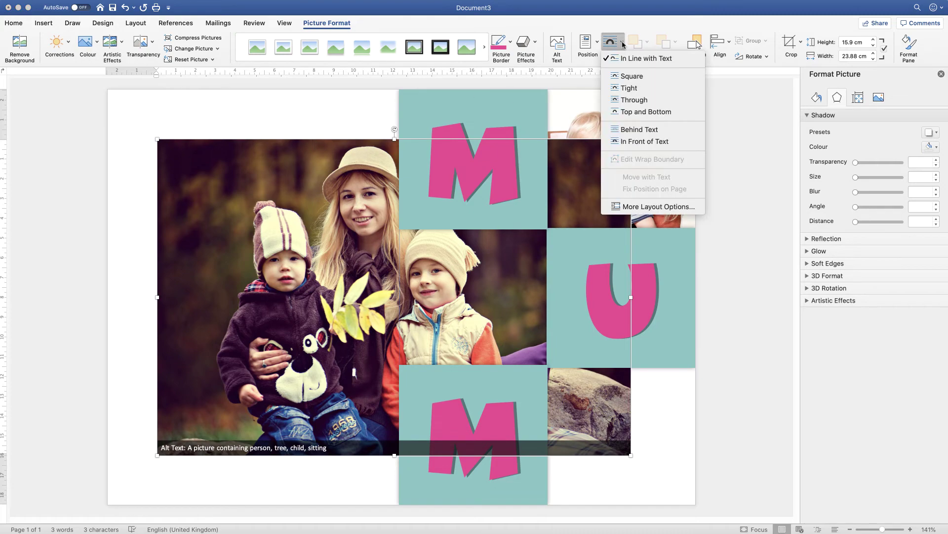
pyautogui.click(630, 144)
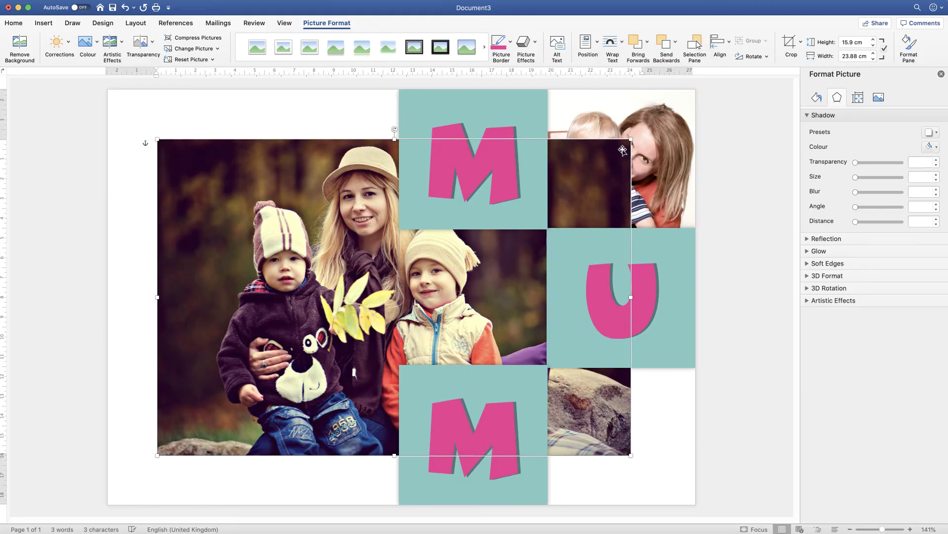
pyautogui.moveTo(155, 140); pyautogui.dragTo(397, 319)
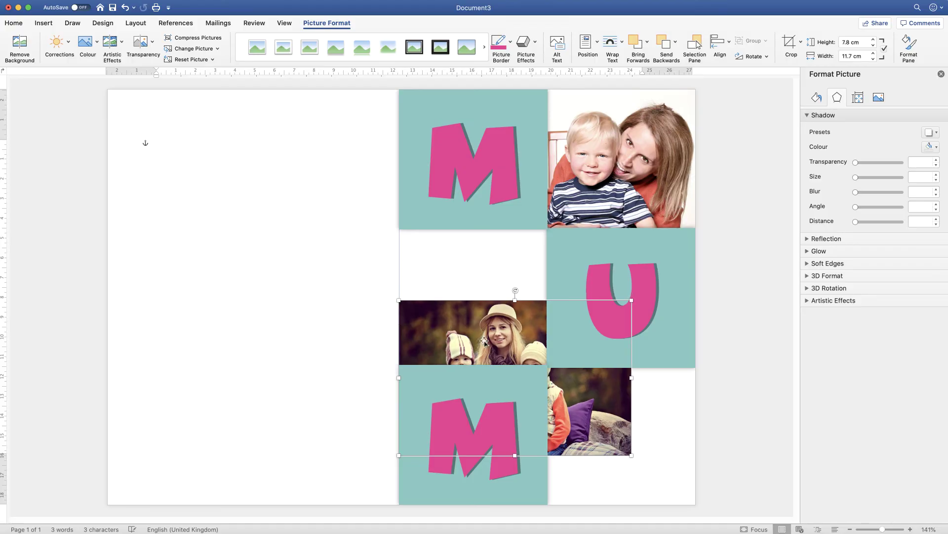
pyautogui.moveTo(484, 335); pyautogui.dragTo(464, 268)
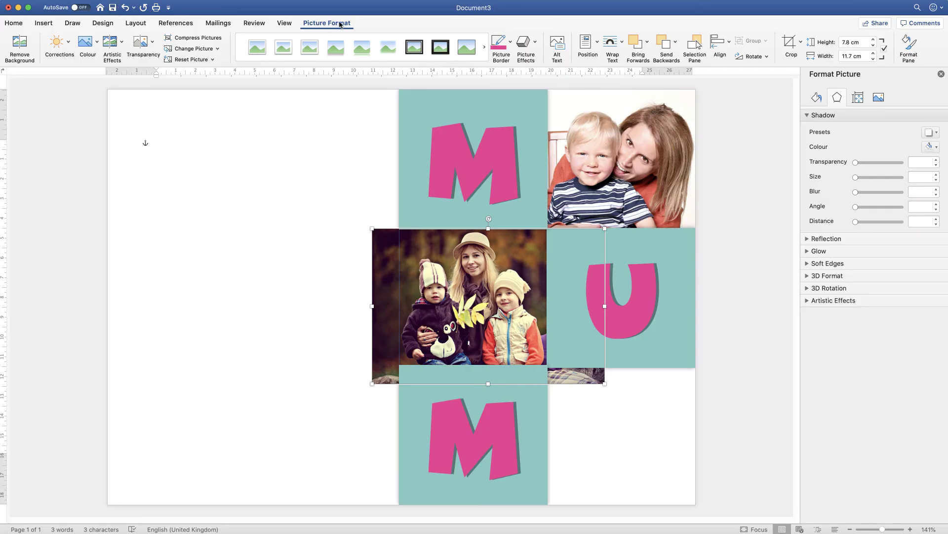
# Crop both sides of the park photo to the width of the M boxes, 7.51 cm
pyautogui.click(791, 45)
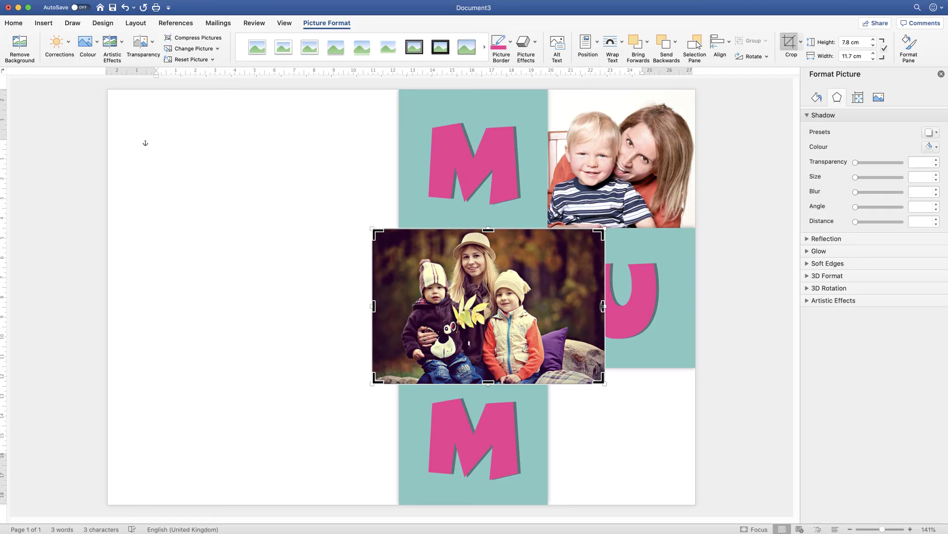
pyautogui.moveTo(603, 306); pyautogui.dragTo(548, 303)
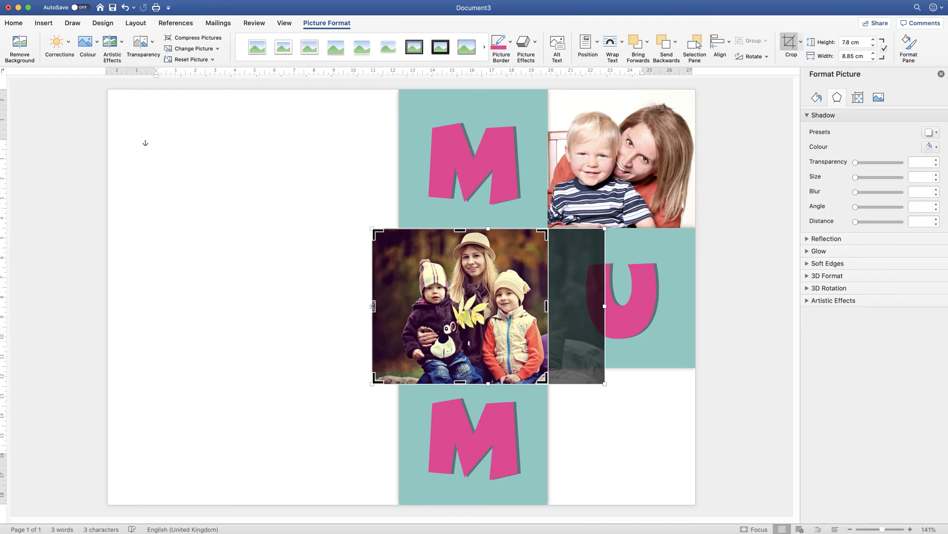
pyautogui.moveTo(374, 306); pyautogui.dragTo(399, 302)
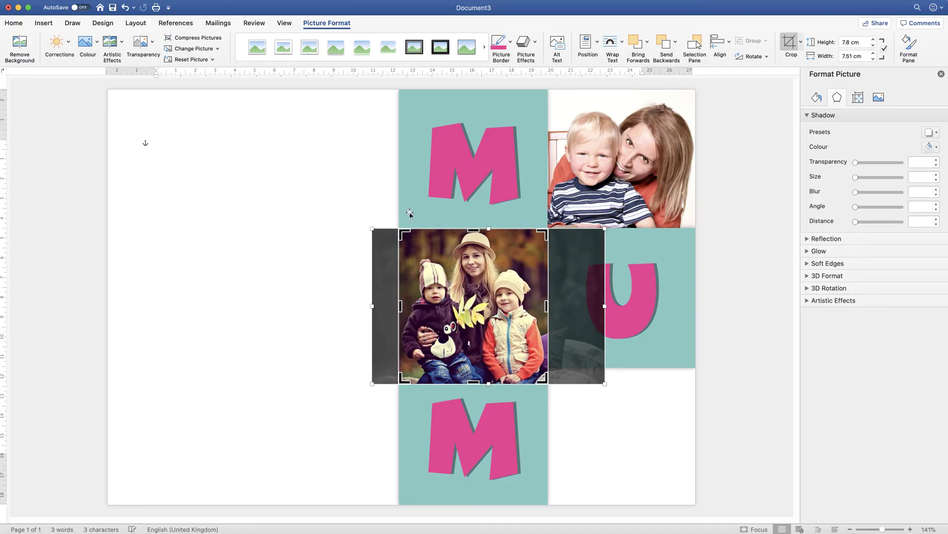
pyautogui.click(789, 43)
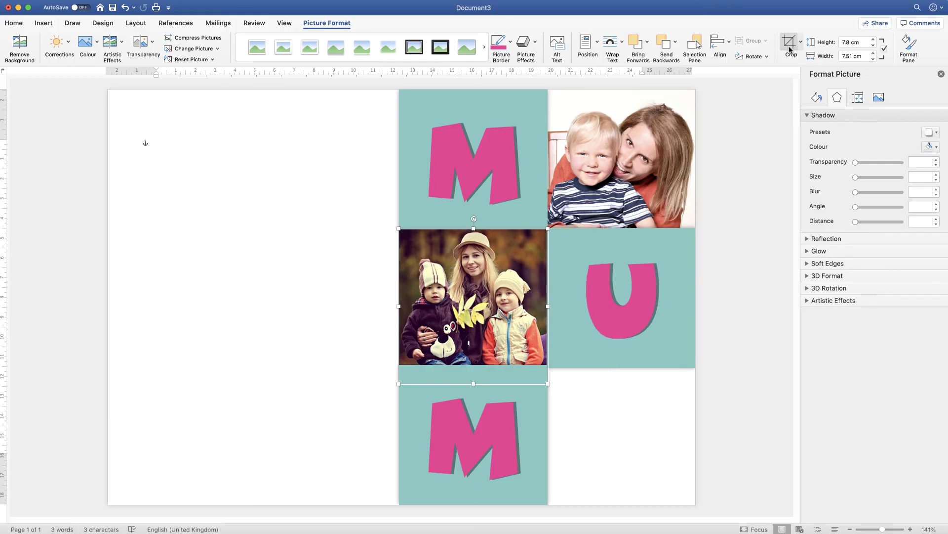
pyautogui.click(582, 435)
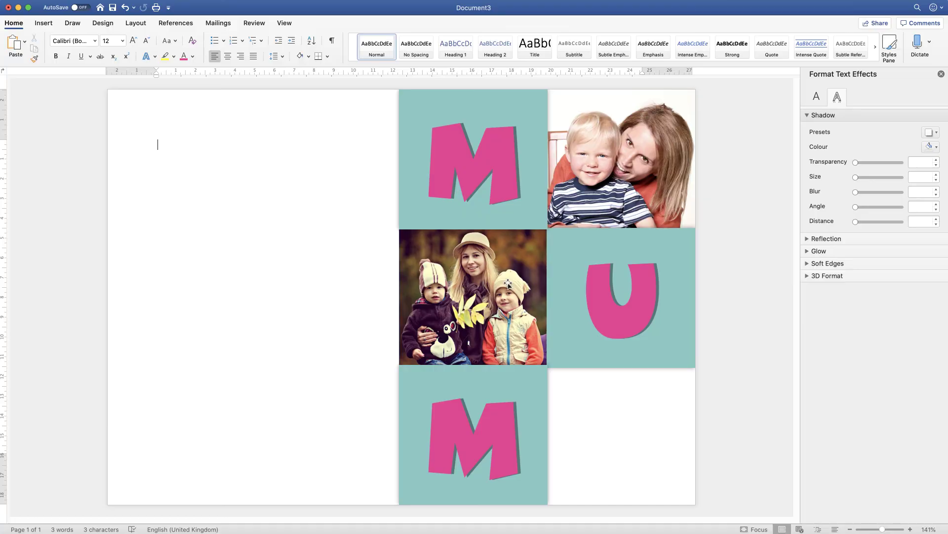
# Insert the picture file adult-1807500_1920.jpg from the You Tube Demo folder
pyautogui.click(43, 23)
pyautogui.click(120, 41)
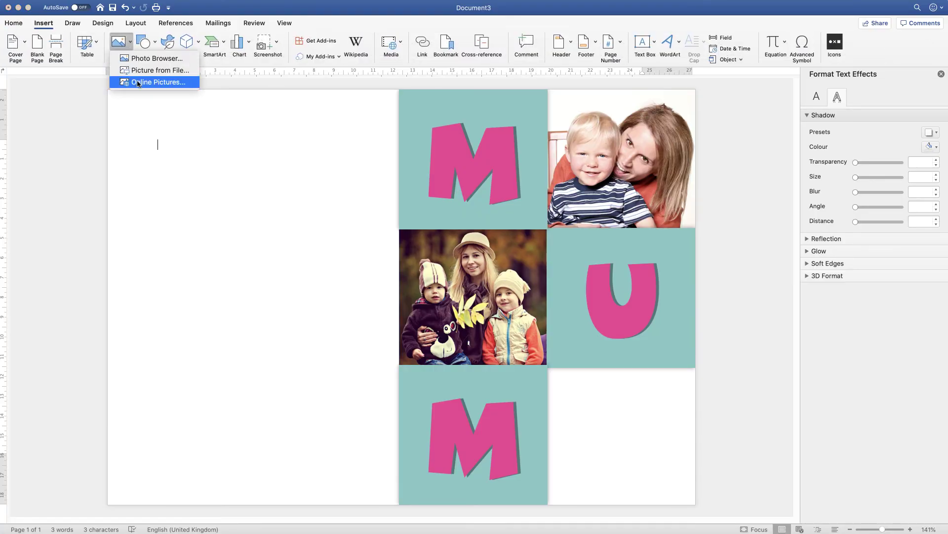
pyautogui.click(138, 71)
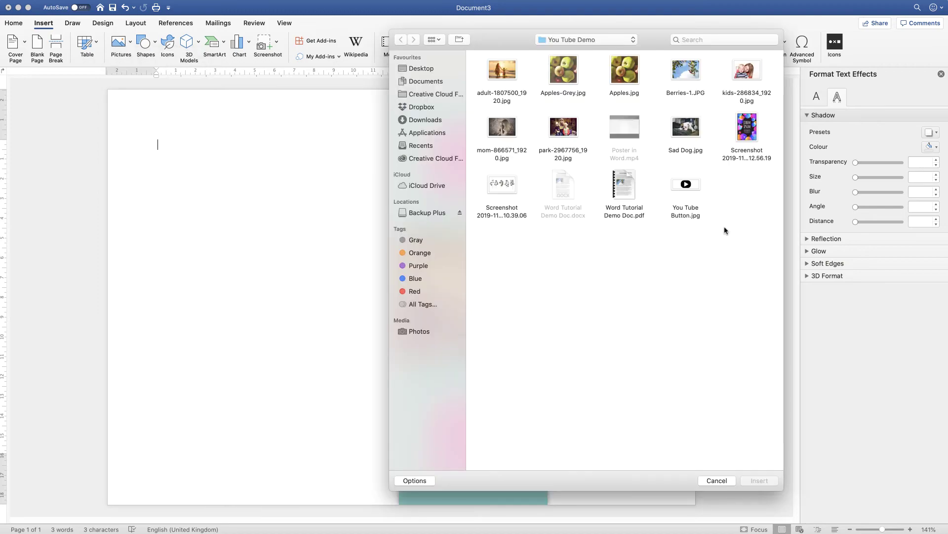
pyautogui.click(486, 70)
pyautogui.click(759, 480)
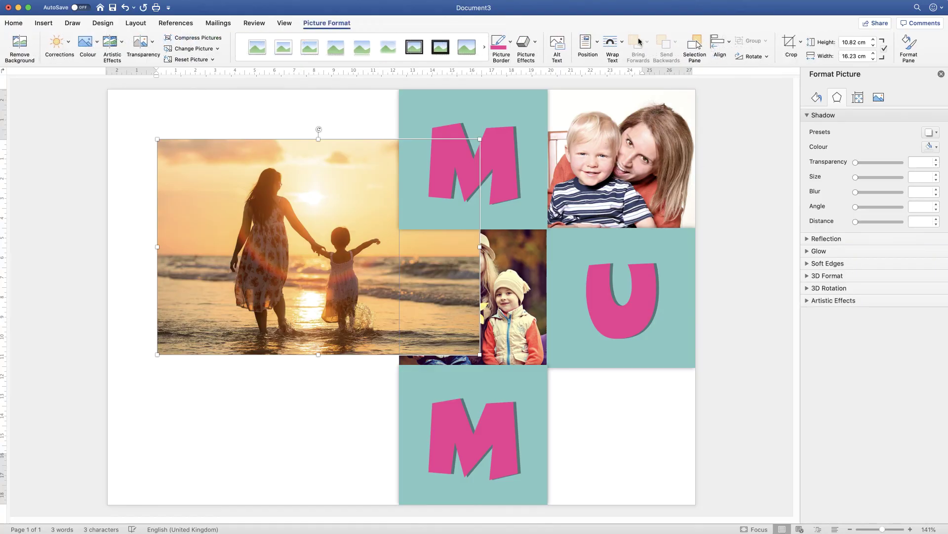
# Place the beach photo behind text and fit it, scaled to 8.04 × 12.05 cm, into the empty space below the U box
pyautogui.click(611, 42)
pyautogui.click(640, 130)
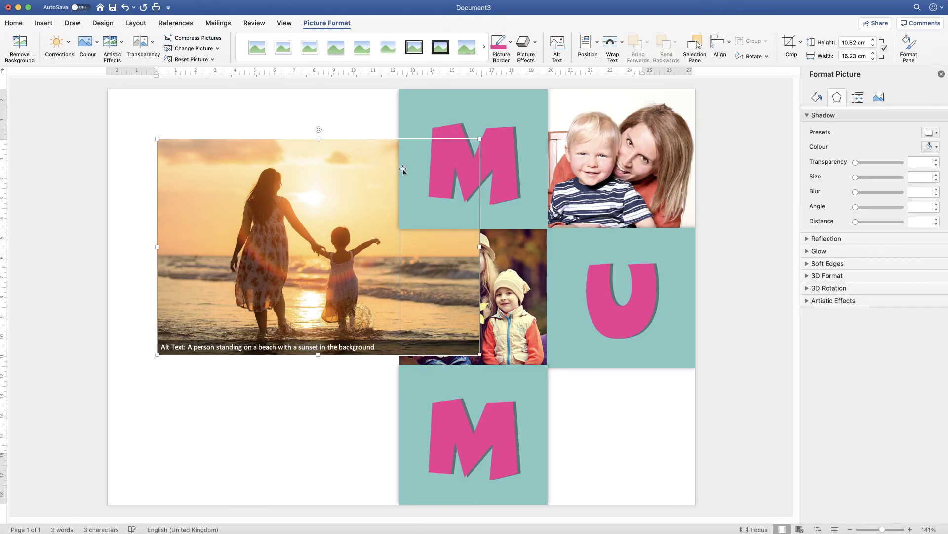
pyautogui.moveTo(156, 135); pyautogui.dragTo(240, 194)
pyautogui.moveTo(353, 278); pyautogui.dragTo(621, 435)
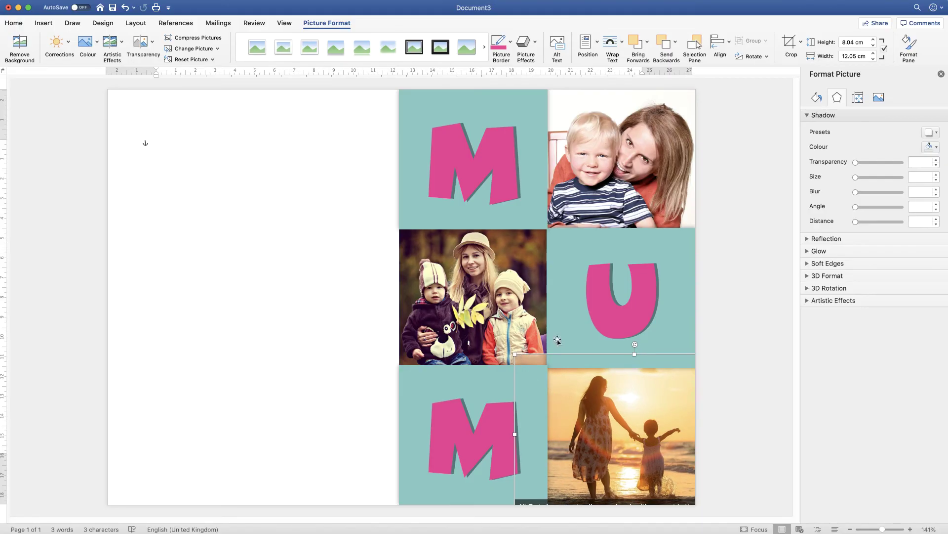
# Send the beach photo to the back so the lower M box and the U box overlap it
pyautogui.click(675, 44)
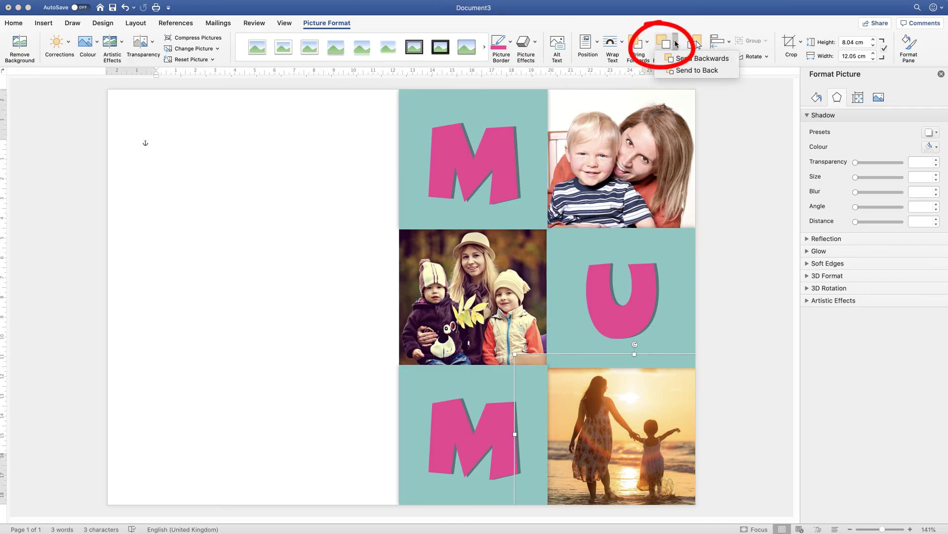
pyautogui.click(679, 72)
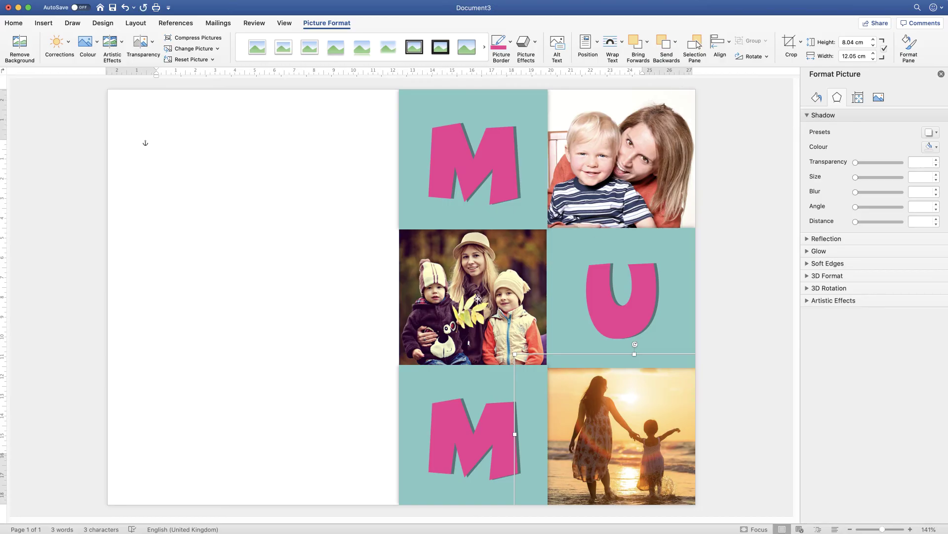
pyautogui.click(334, 385)
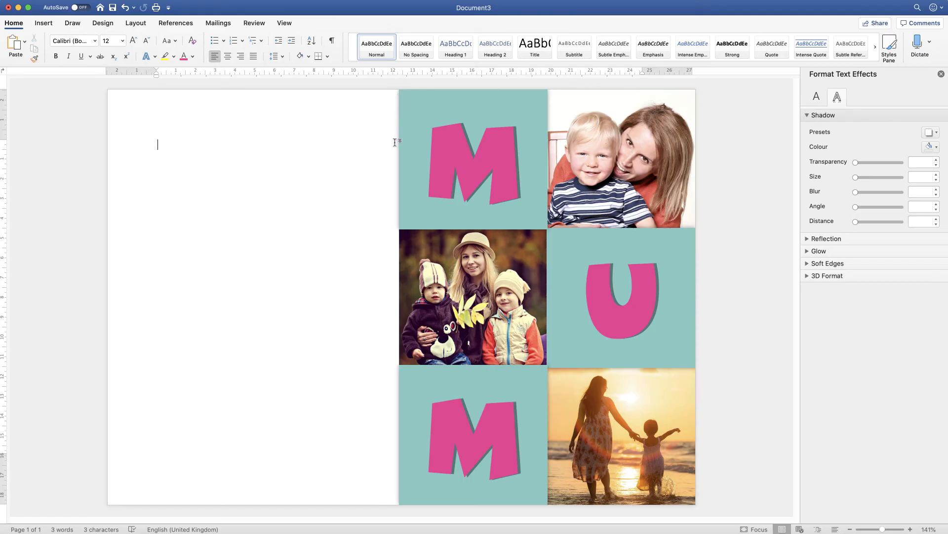
# Draw a text box about 20.93 × 14.66 cm covering the blank left half of the page
pyautogui.click(43, 23)
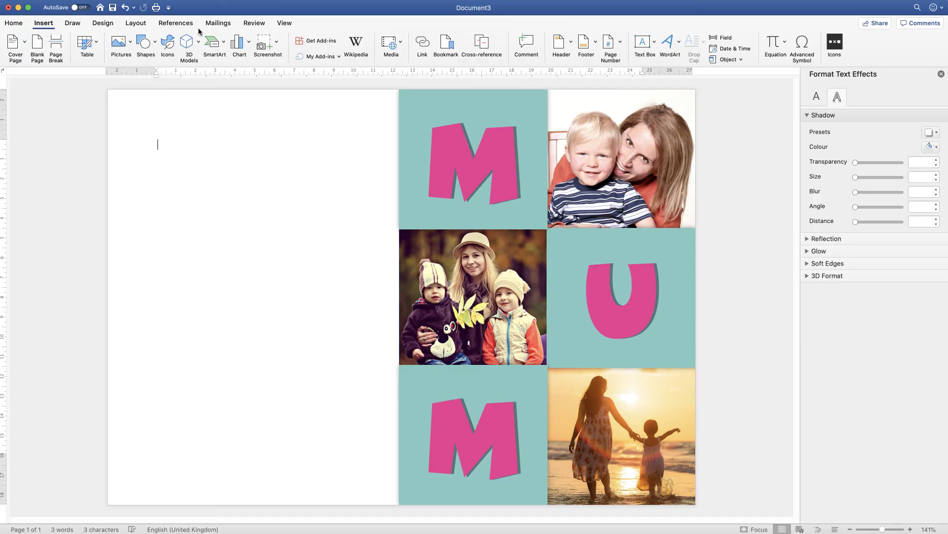
pyautogui.click(655, 43)
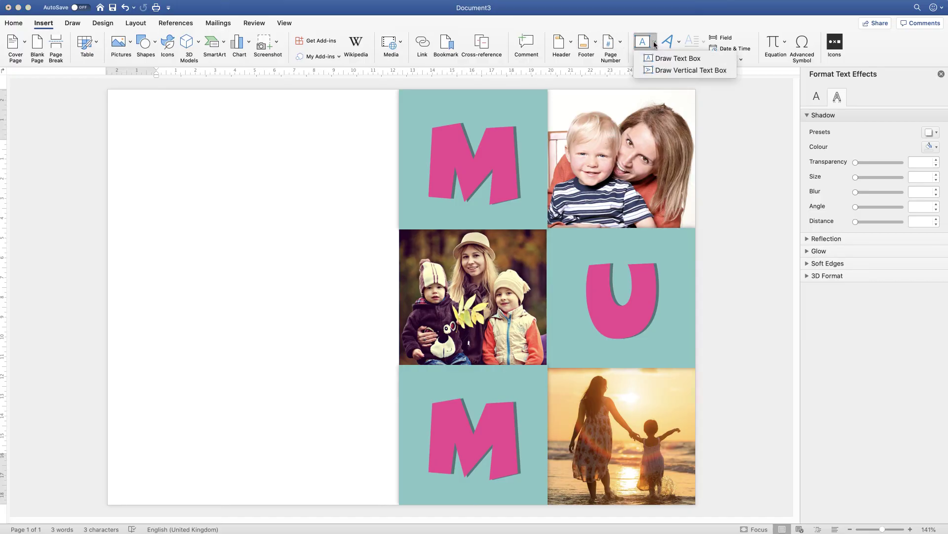
pyautogui.click(665, 59)
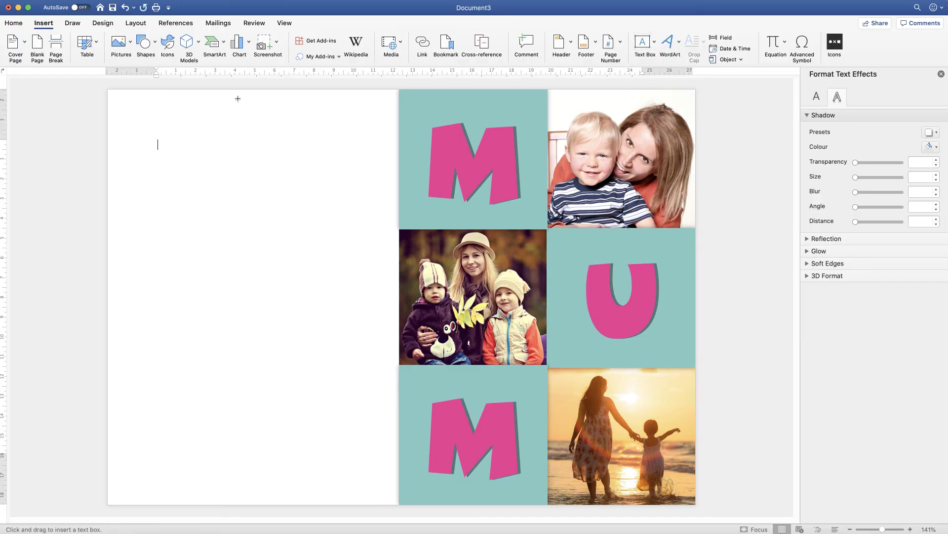
pyautogui.moveTo(107, 90); pyautogui.dragTo(399, 504)
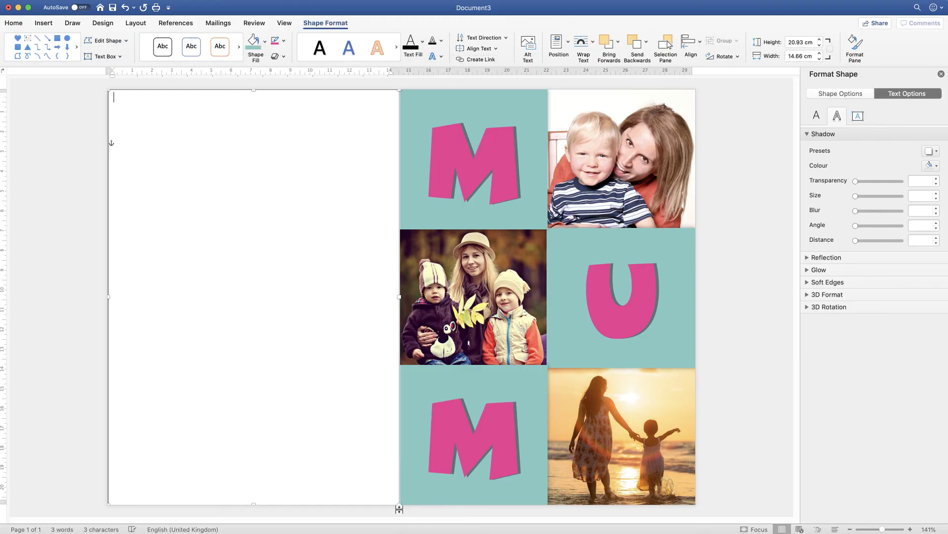
pyautogui.click(744, 306)
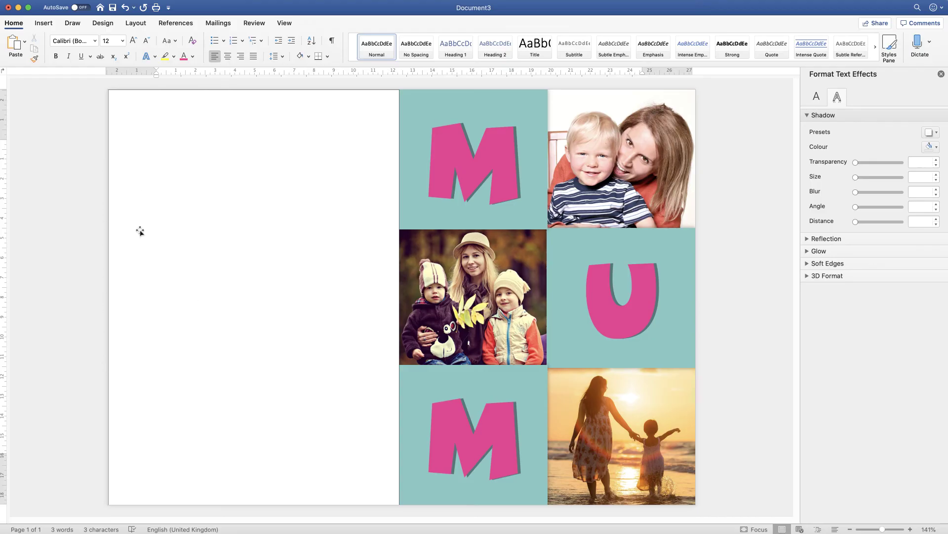
# Remove the outline from the large text box covering the left half of the page
pyautogui.click(198, 170)
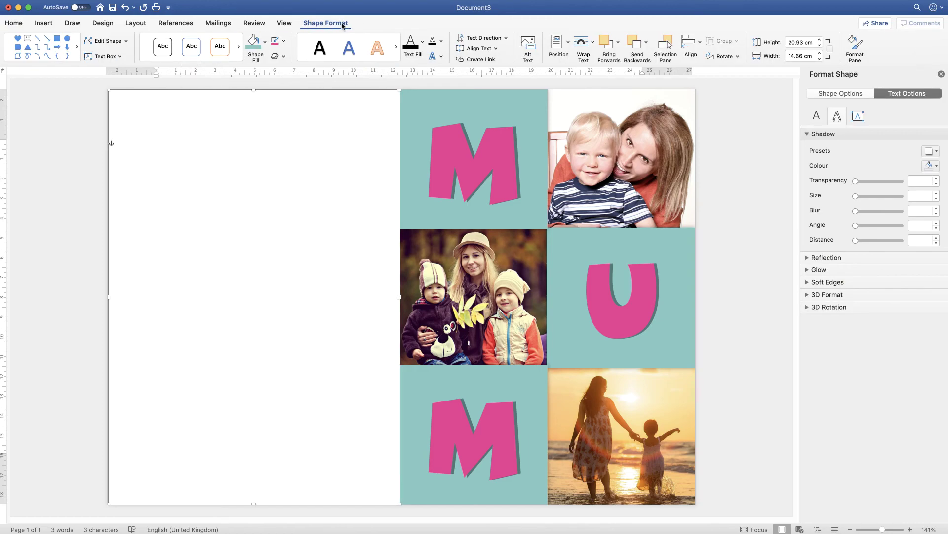
pyautogui.click(283, 45)
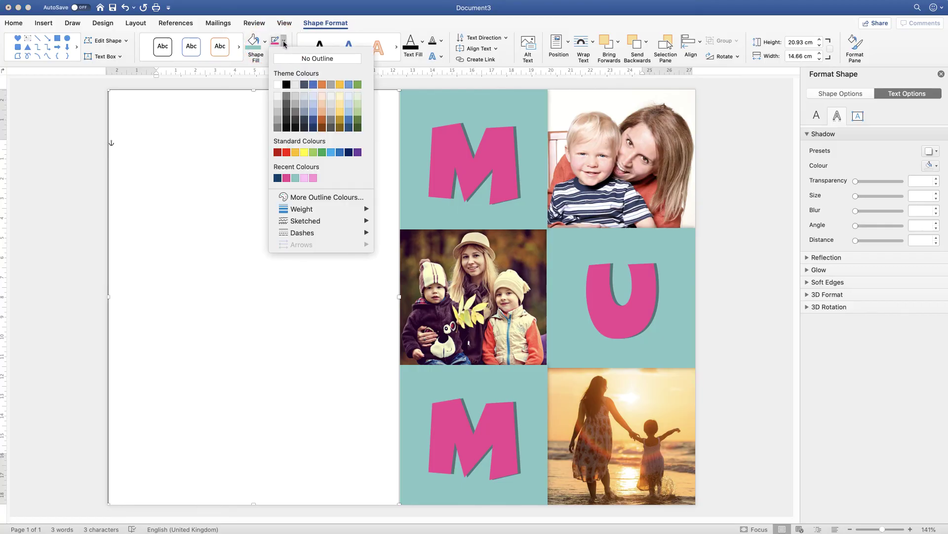
pyautogui.click(284, 59)
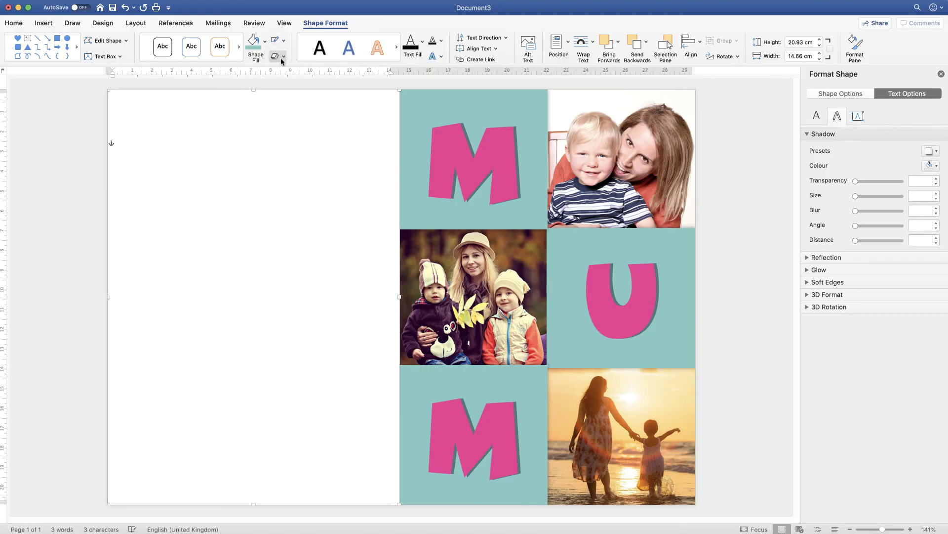
pyautogui.click(76, 220)
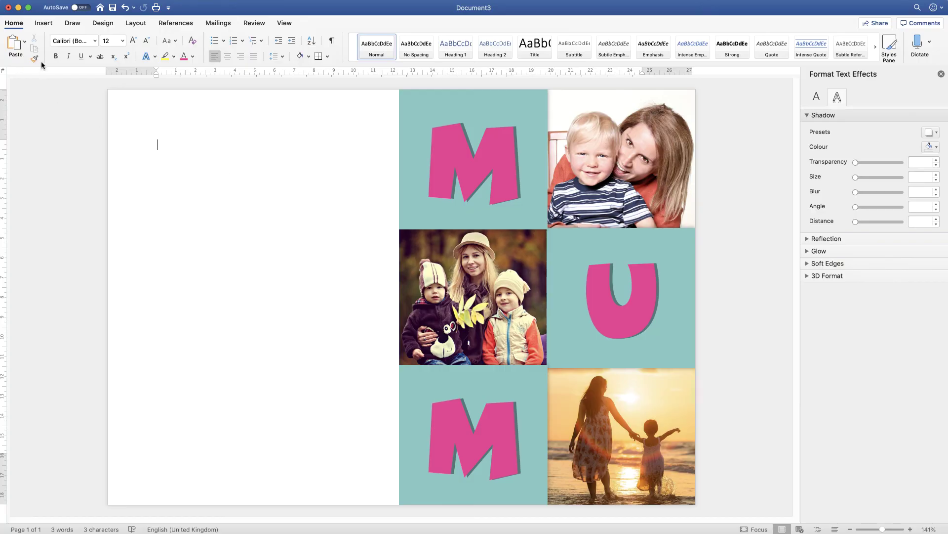
# Draw a text box about 6.35 cm high and 7.85 cm wide in the middle of the page's left half, containing "I love you"
pyautogui.click(43, 24)
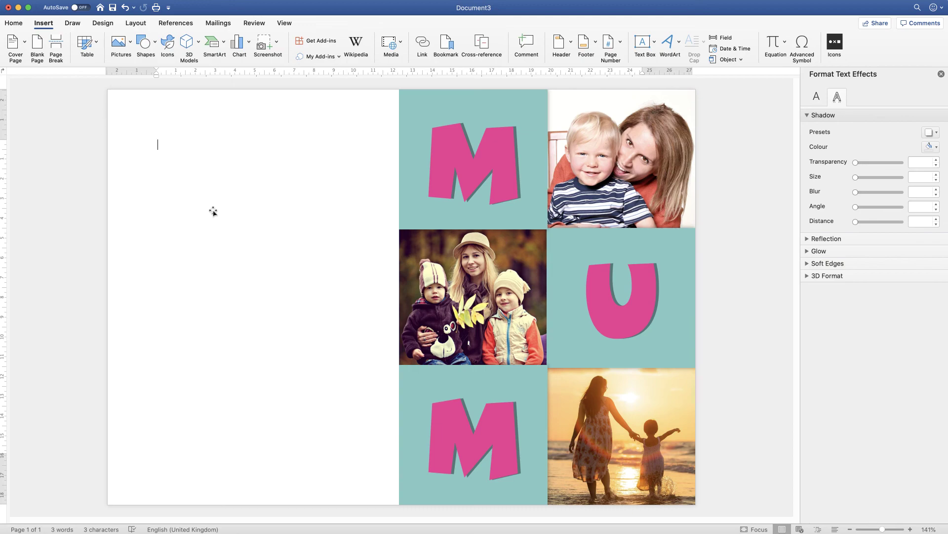
pyautogui.moveTo(158, 249); pyautogui.dragTo(246, 329)
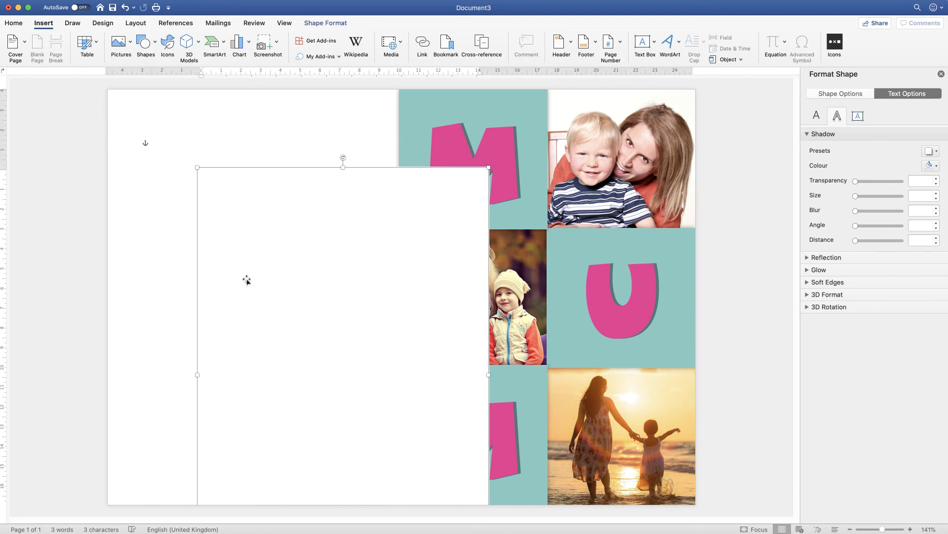
pyautogui.press('super+z')
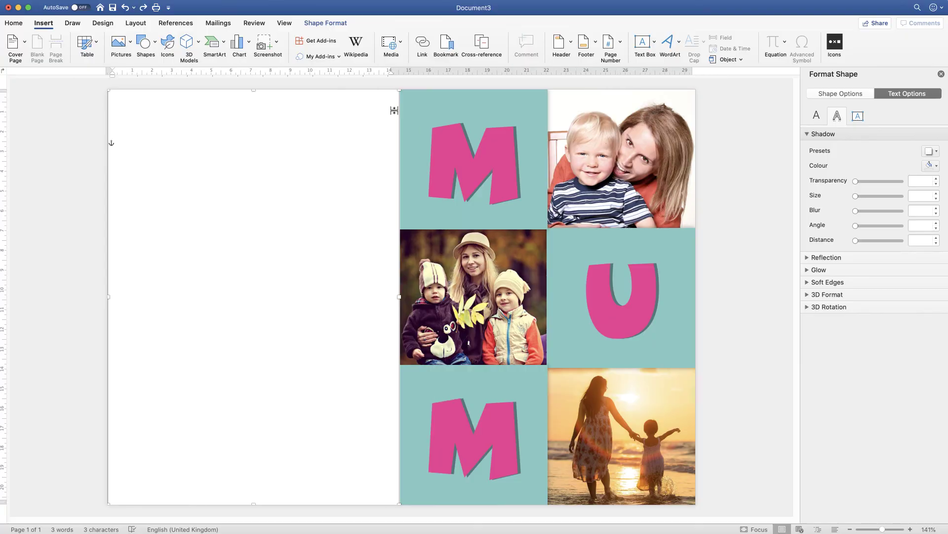
pyautogui.click(655, 44)
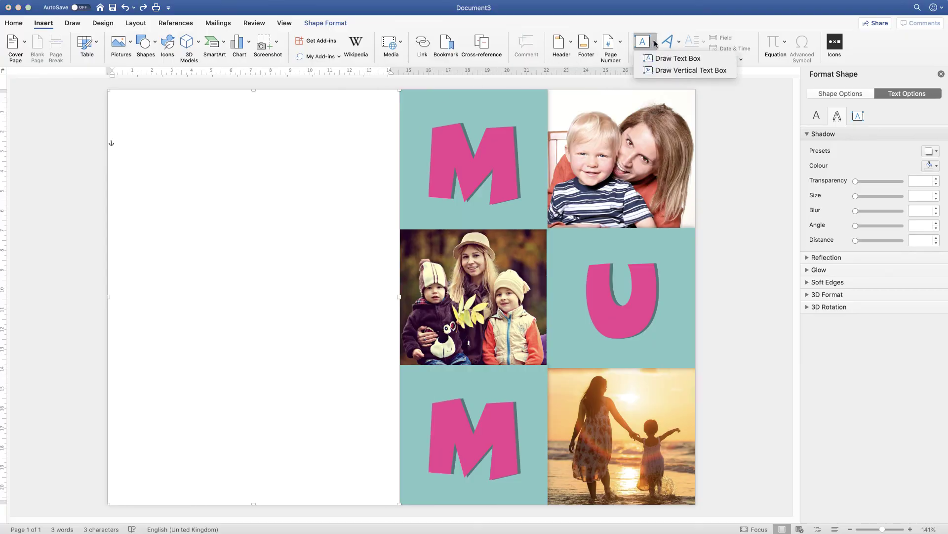
pyautogui.click(649, 59)
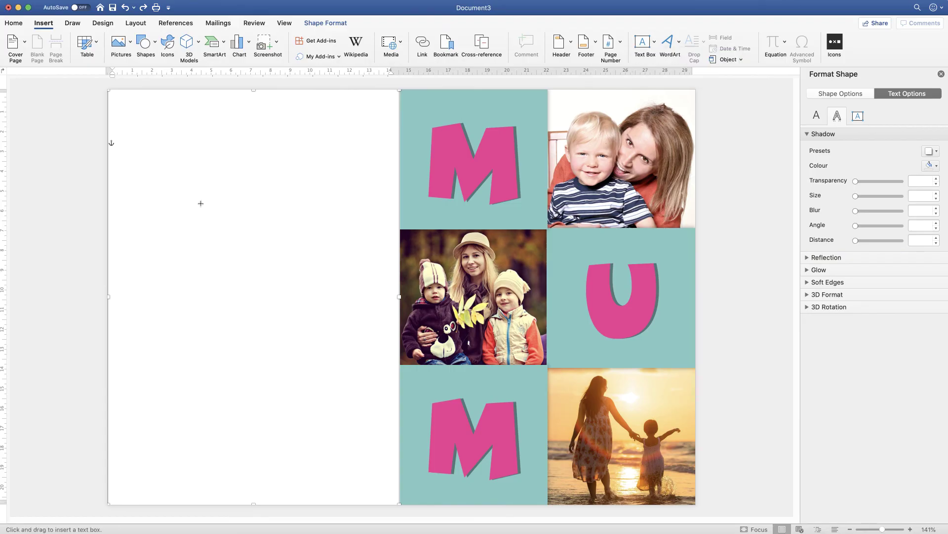
pyautogui.moveTo(174, 207); pyautogui.dragTo(329, 332)
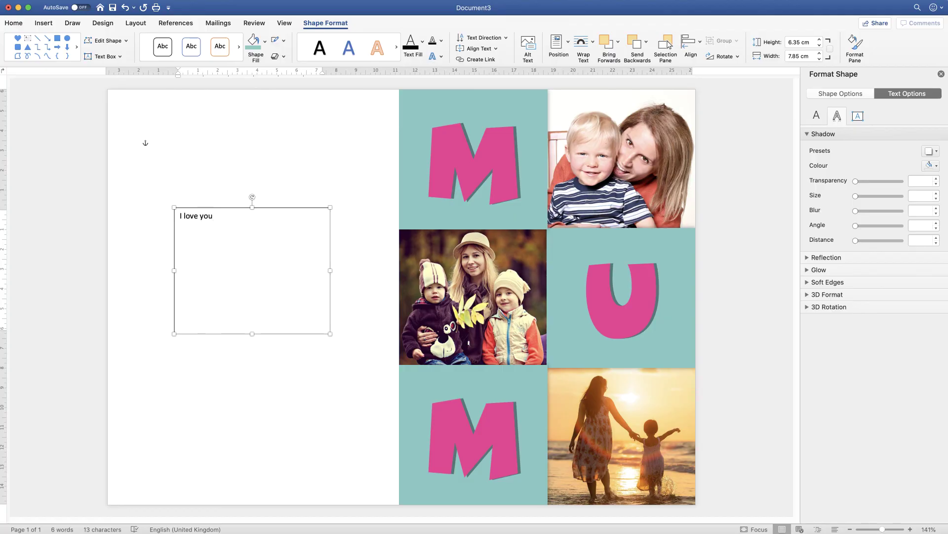
# Centre the "I love you" text and enlarge it to 24 pt
pyautogui.click(14, 23)
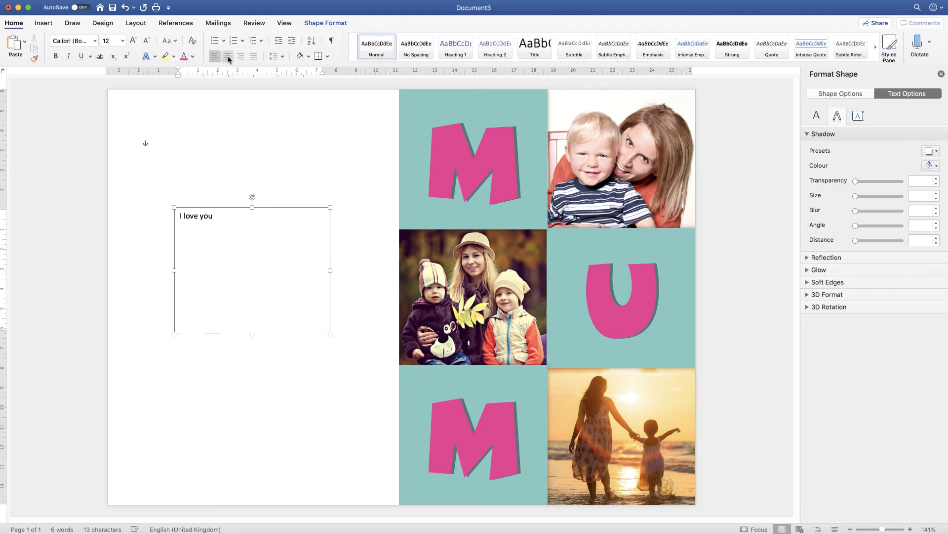
pyautogui.click(228, 57)
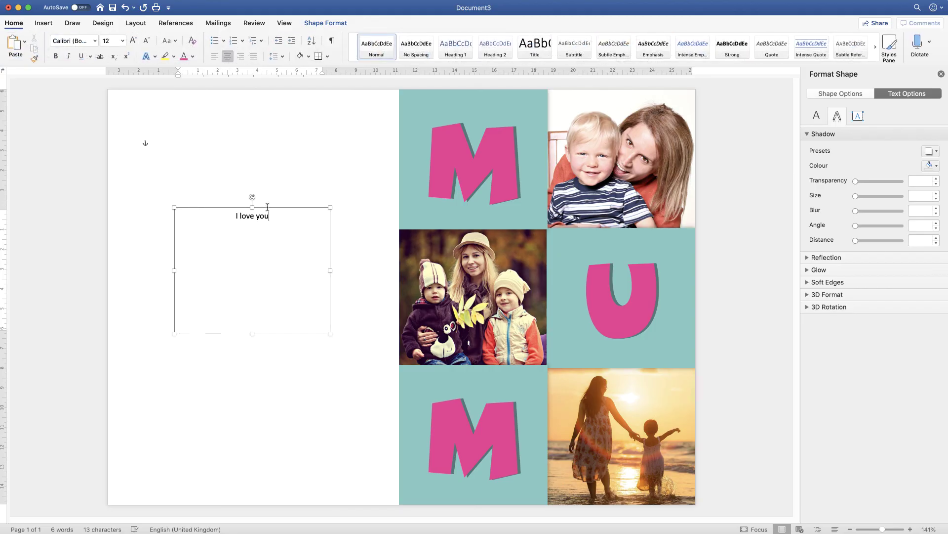
pyautogui.moveTo(270, 216); pyautogui.dragTo(252, 330)
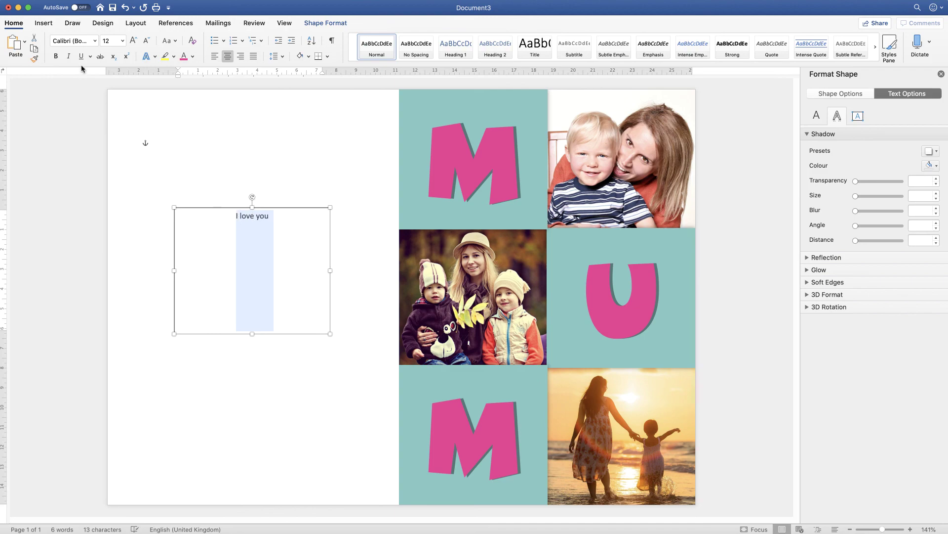
pyautogui.click(134, 41)
pyautogui.click(134, 41)
pyautogui.click(134, 41)
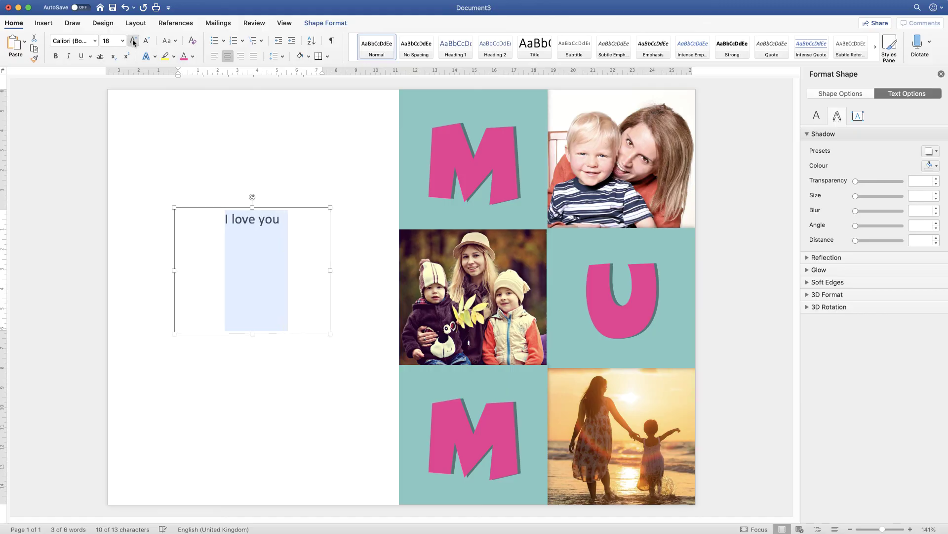
pyautogui.click(133, 41)
pyautogui.click(134, 41)
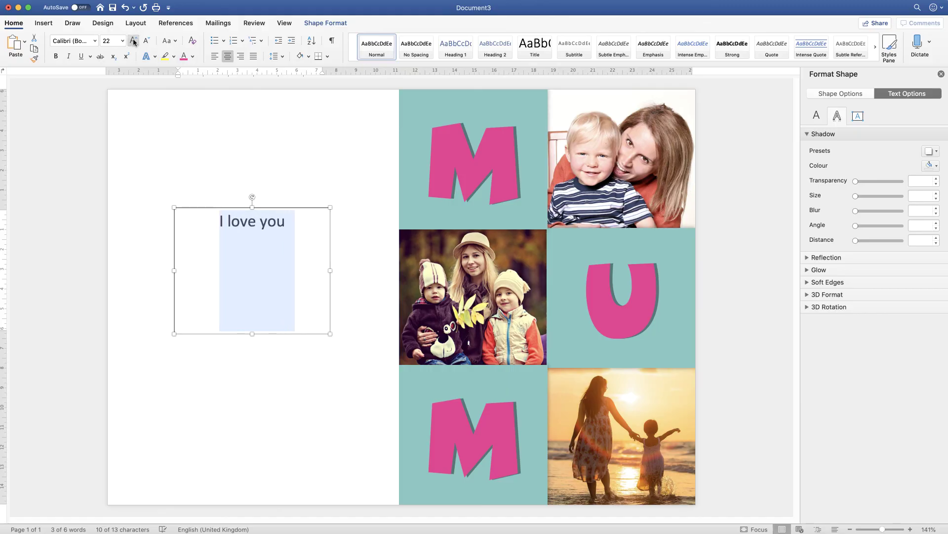
pyautogui.click(272, 247)
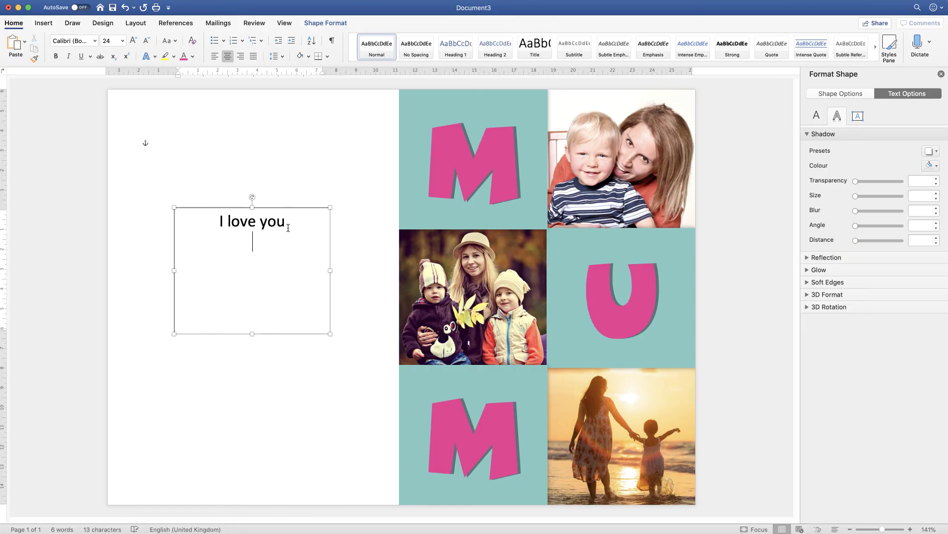
# Insert a heart shape about 1.35 × 1.32 cm directly beneath the "I love you" text
pyautogui.click(44, 23)
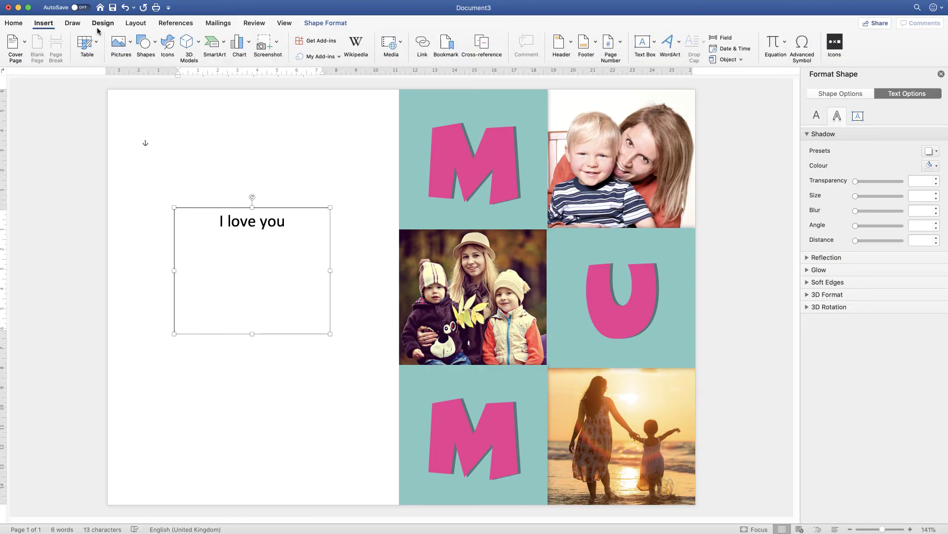
pyautogui.click(154, 45)
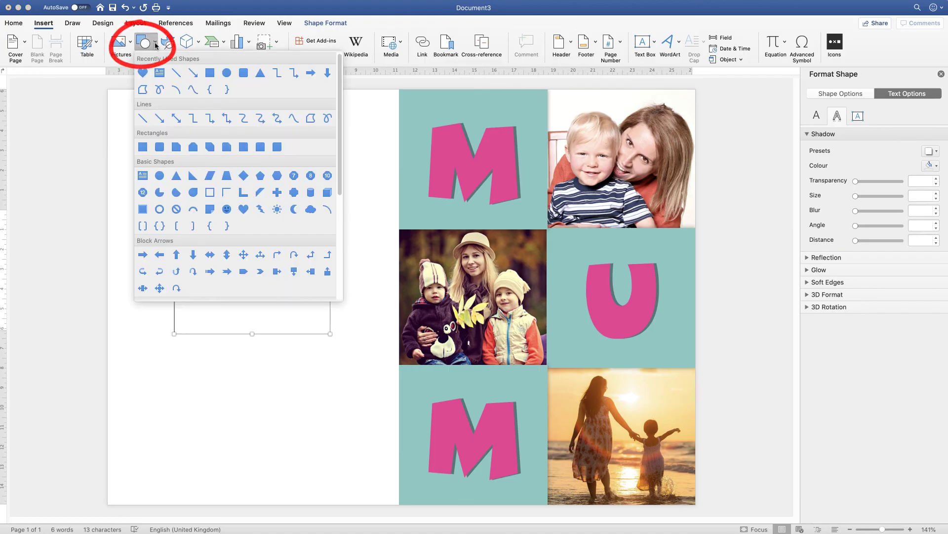
pyautogui.click(144, 72)
pyautogui.moveTo(235, 243)
pyautogui.mouseDown()
pyautogui.moveTo(263, 271)
pyautogui.moveTo(249, 251)
pyautogui.mouseUp()
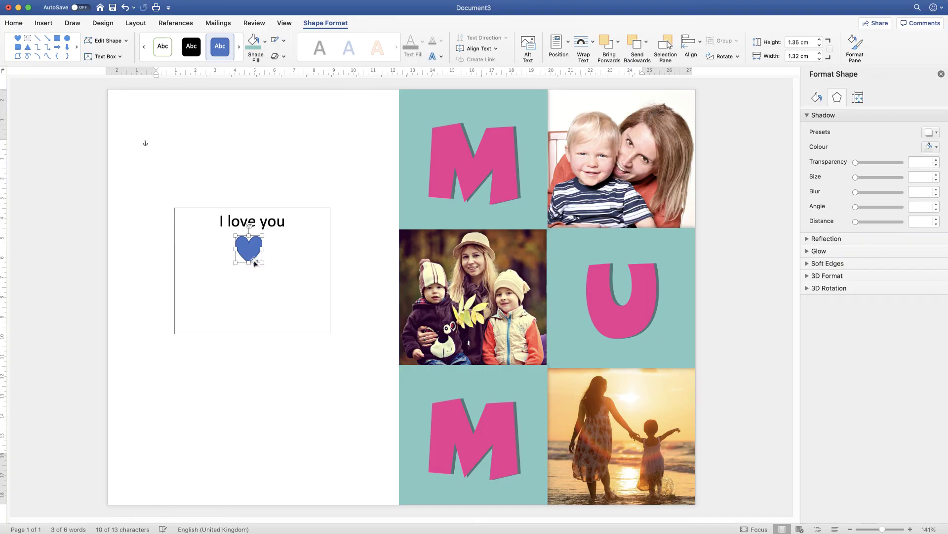
# Fill the heart with black and remove its outline
pyautogui.click(264, 54)
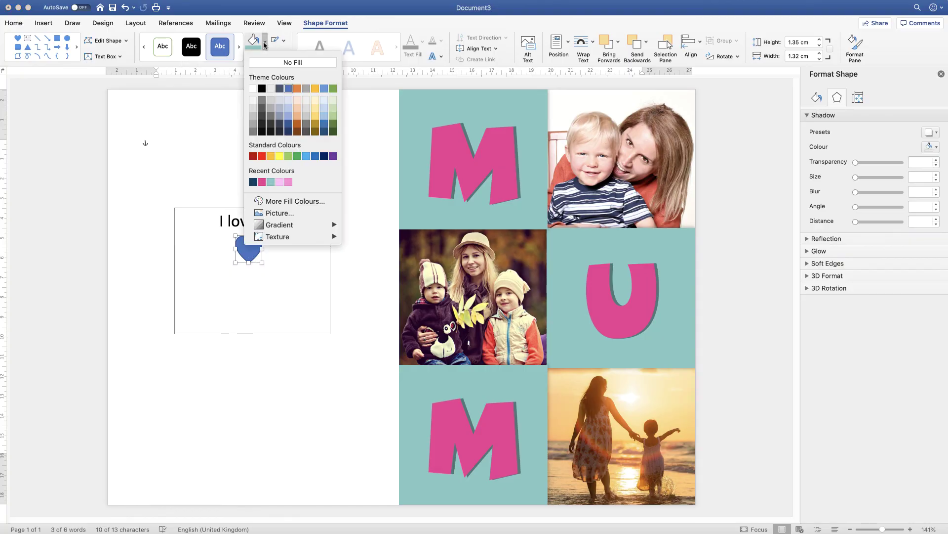
pyautogui.click(262, 89)
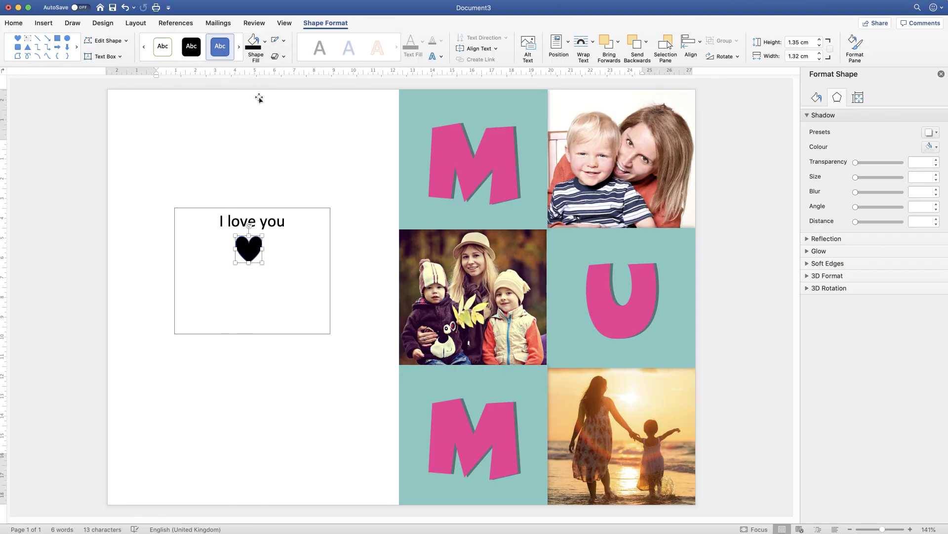
pyautogui.click(284, 43)
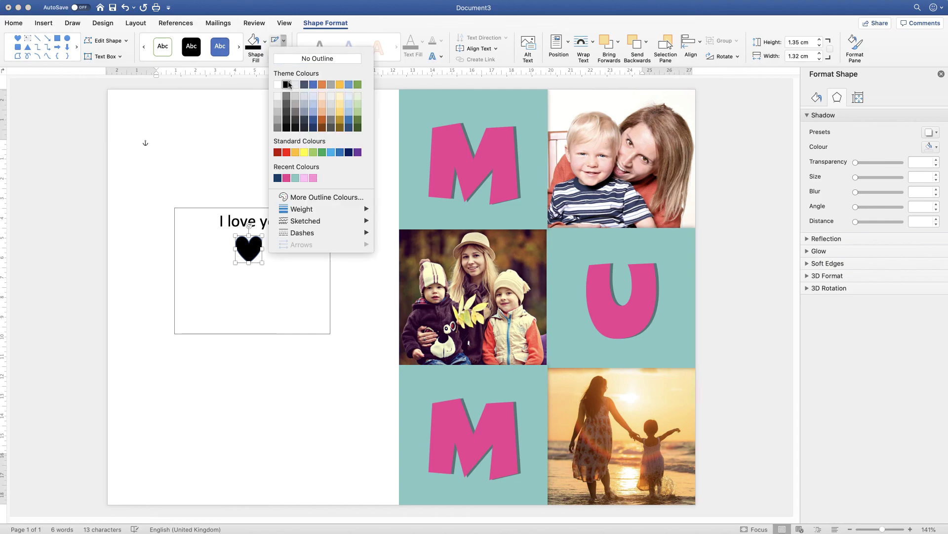
pyautogui.click(277, 85)
pyautogui.click(284, 41)
pyautogui.click(286, 61)
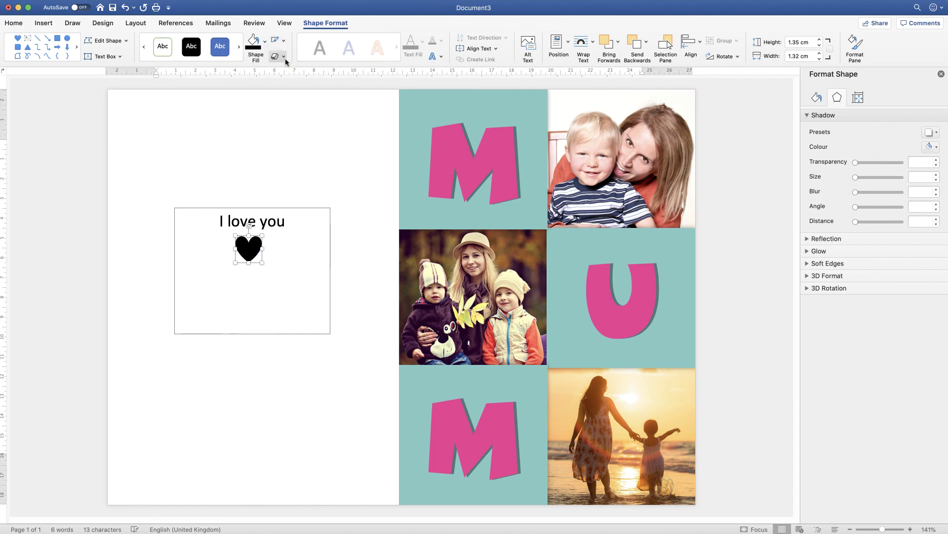
# Shrink the "I love you" text box to about 3.16 cm high and 3.93 cm wide
pyautogui.click(254, 290)
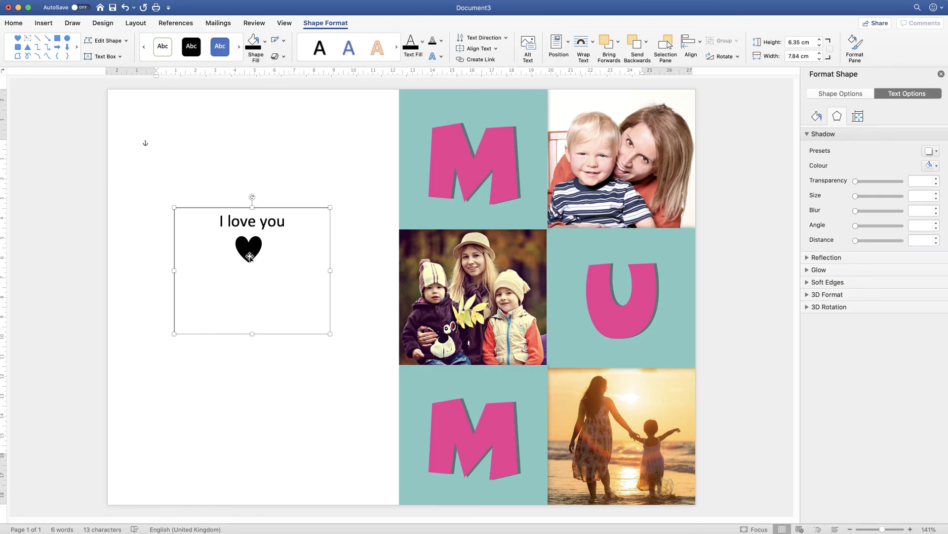
pyautogui.moveTo(251, 334); pyautogui.dragTo(251, 270)
pyautogui.moveTo(330, 239); pyautogui.dragTo(300, 240)
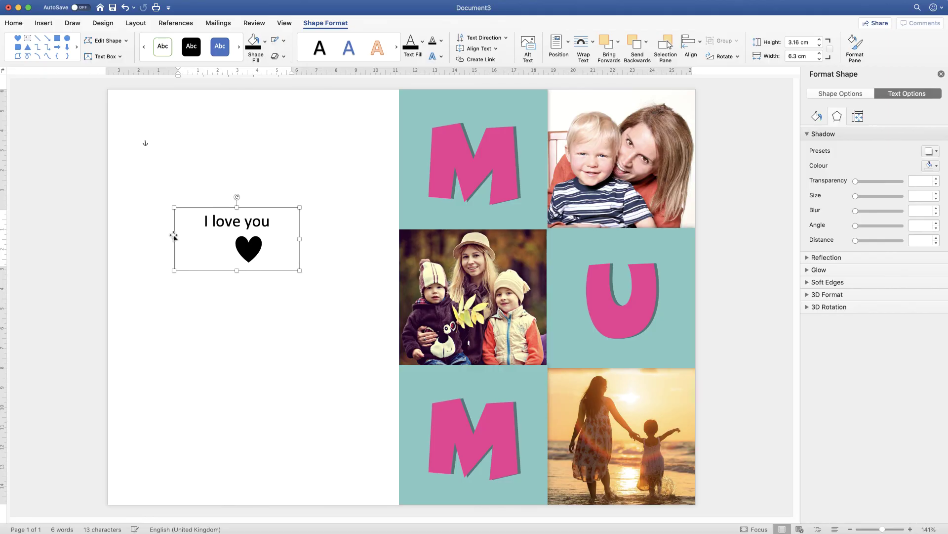
pyautogui.moveTo(174, 238); pyautogui.dragTo(206, 240)
# Move the "I love you" text box slightly lower on the page and reposition the heart centrally beneath its text
pyautogui.moveTo(269, 261); pyautogui.dragTo(284, 279)
pyautogui.click(250, 252)
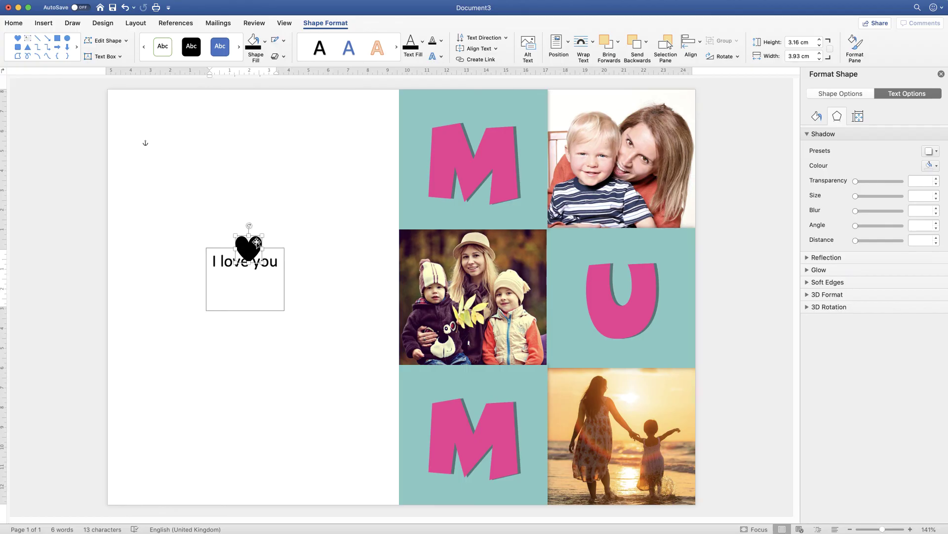
pyautogui.moveTo(250, 252); pyautogui.dragTo(244, 289)
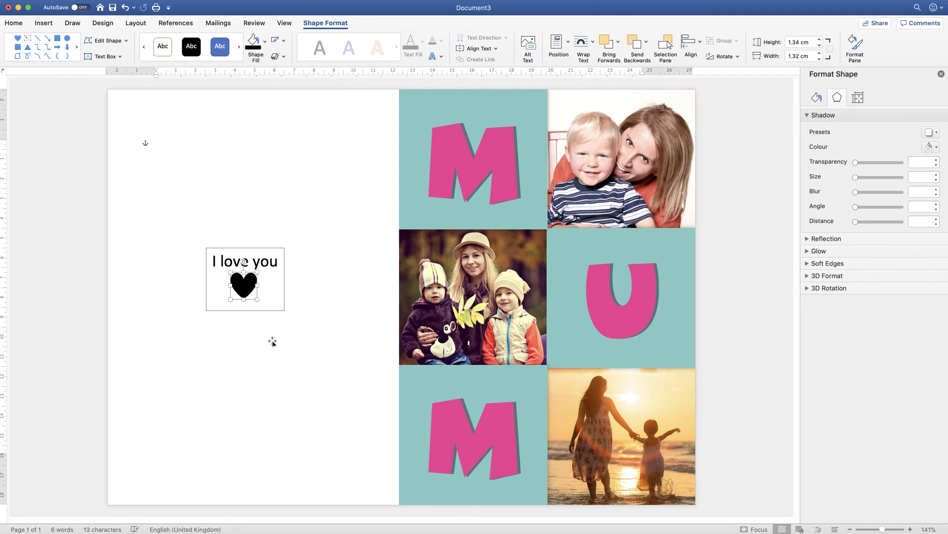
pyautogui.click(242, 345)
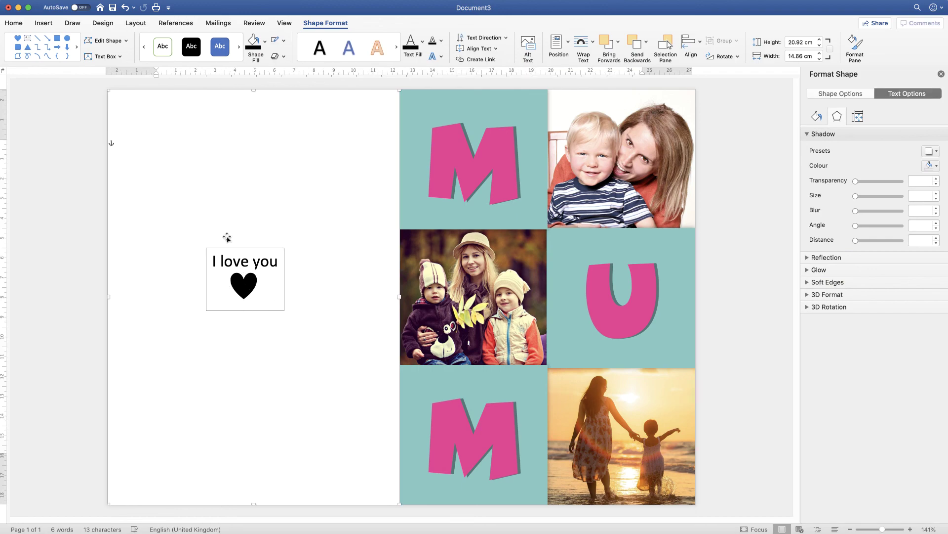
# Remove the outline from the small "I love you" text box
pyautogui.click(263, 295)
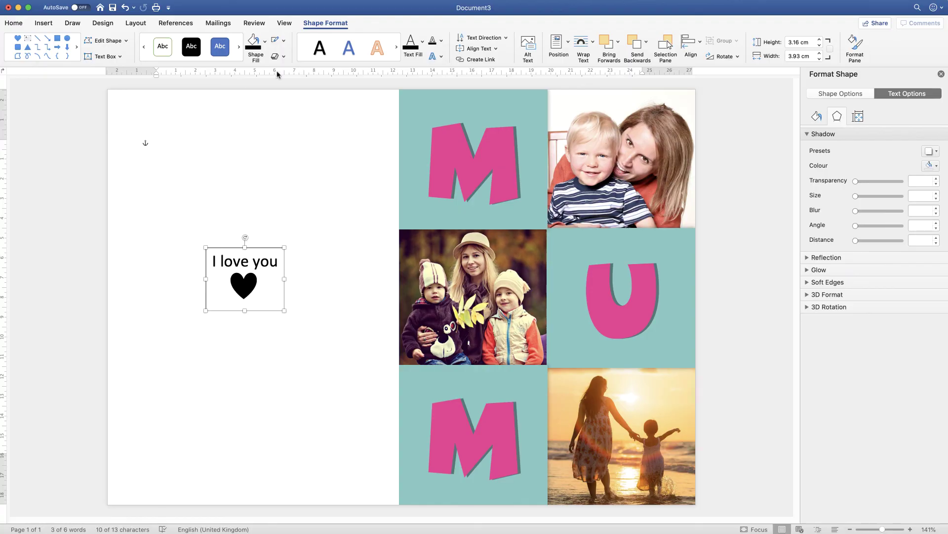
pyautogui.click(285, 43)
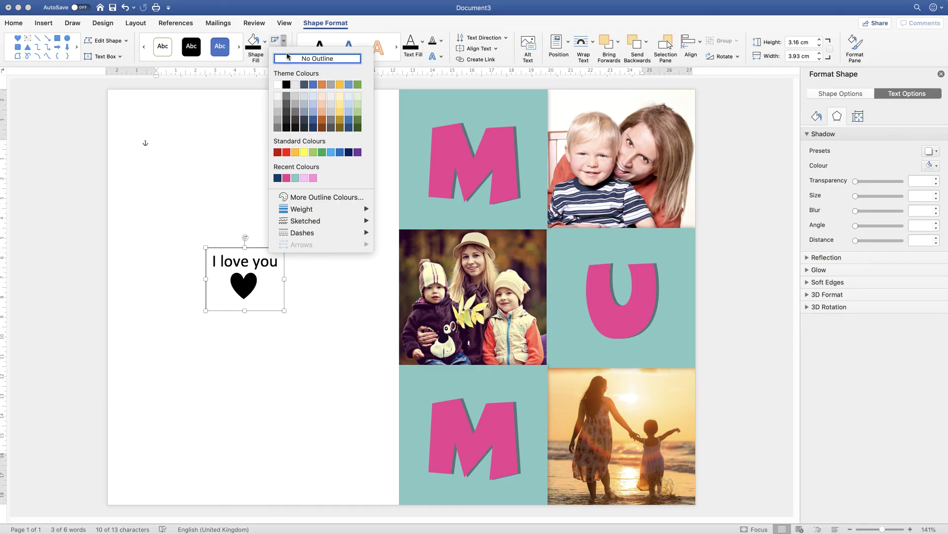
pyautogui.click(282, 59)
pyautogui.click(343, 311)
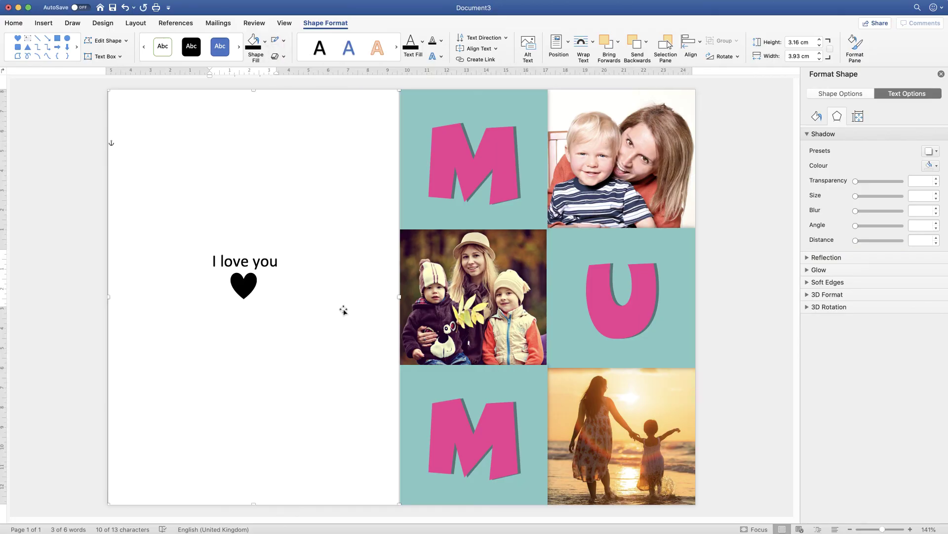